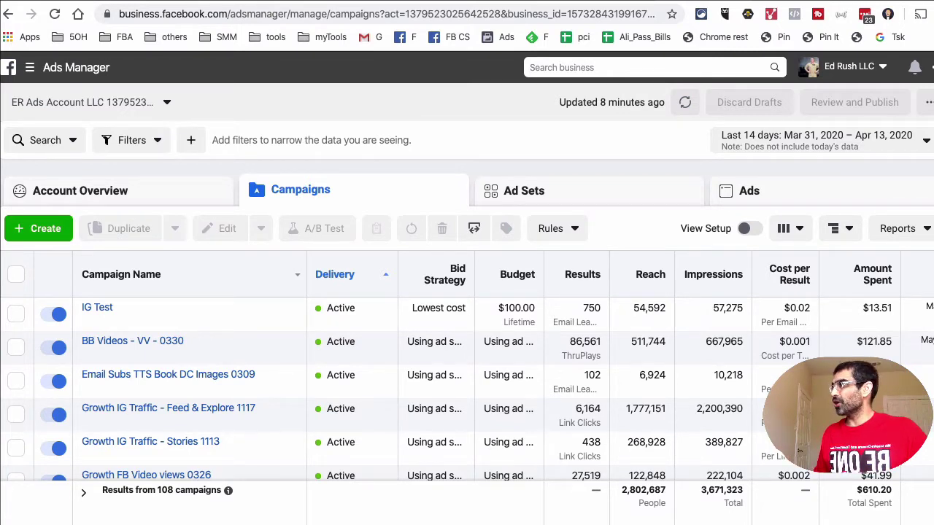
# Switch to the Ziteboard whiteboard and underline the heading TARGET YOUR EMAIL LIST WITH FACEBOOK ADS using the Pen tool
pyautogui.hotkey('ctrl', 'Tab')
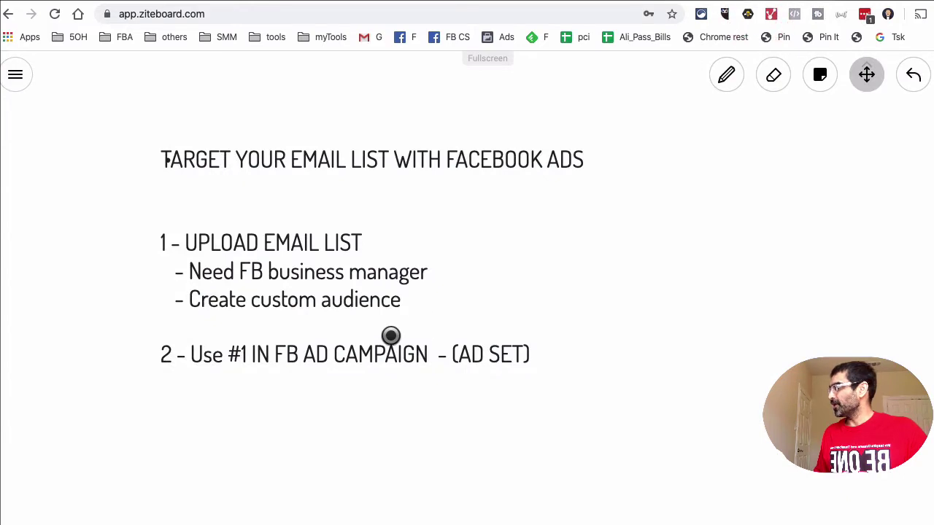
pyautogui.scroll(2, 391, 335)
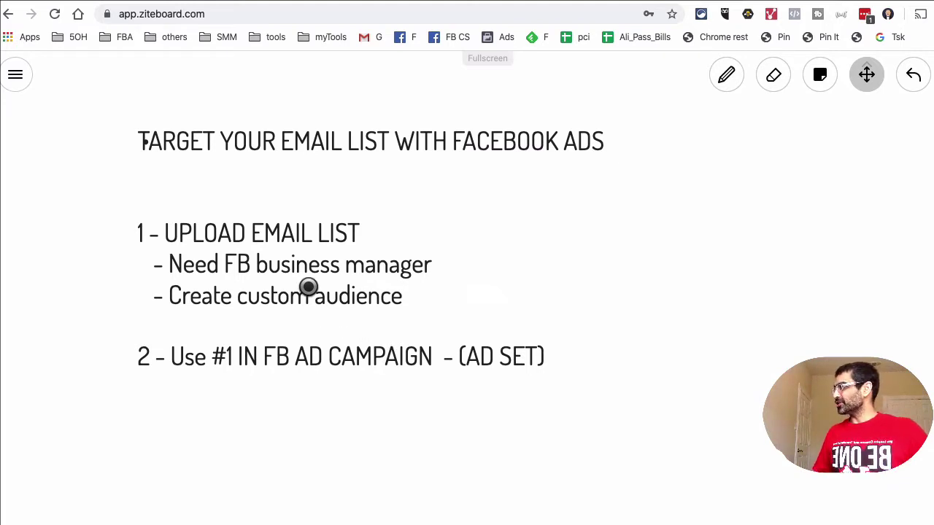
pyautogui.press('p')
pyautogui.moveTo(136, 169)
pyautogui.mouseDown()
pyautogui.moveTo(332, 188)
pyautogui.moveTo(653, 184)
pyautogui.mouseUp()
pyautogui.hotkey('ctrl', 'z')
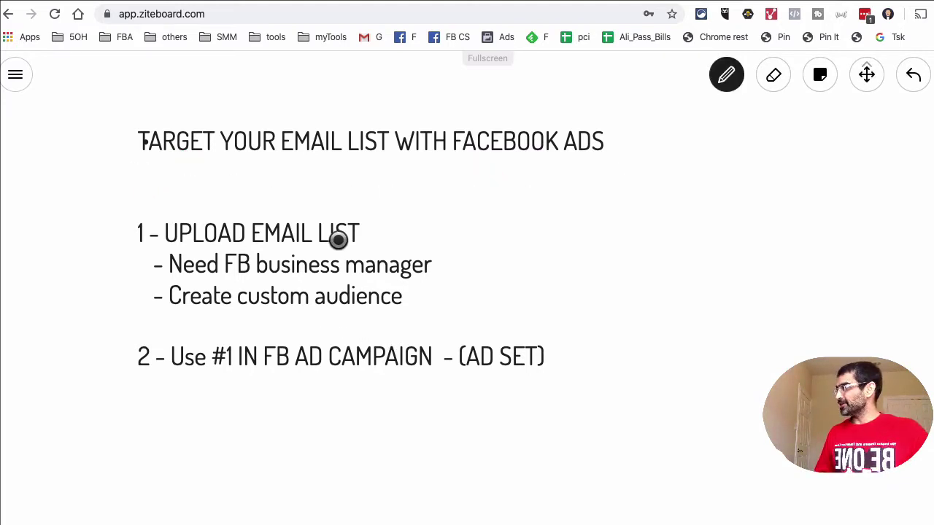
pyautogui.moveTo(155, 162); pyautogui.dragTo(646, 164)
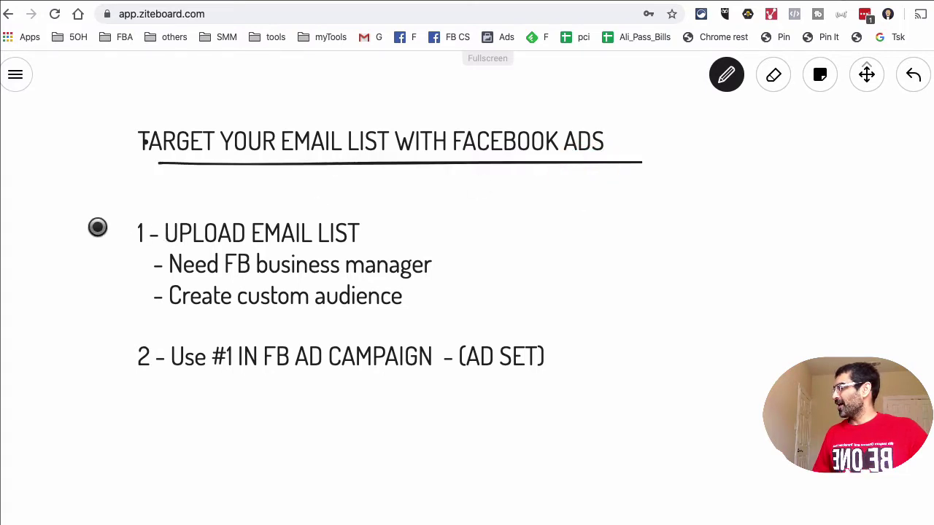
# Draw check marks on outline items 1 and 2 and underline the business manager, custom audience and ad campaign lines
pyautogui.moveTo(97, 217)
pyautogui.mouseDown()
pyautogui.moveTo(152, 227)
pyautogui.moveTo(210, 193)
pyautogui.mouseUp()
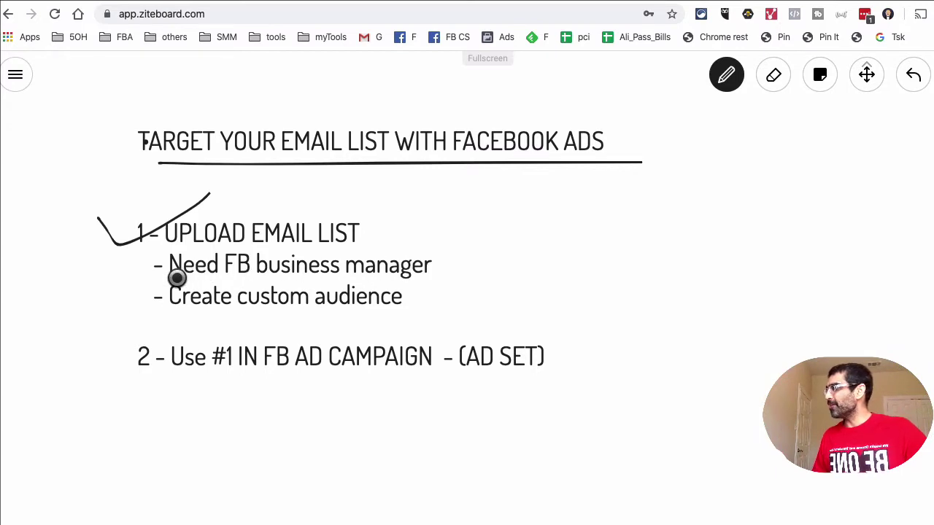
pyautogui.moveTo(177, 277); pyautogui.dragTo(457, 273)
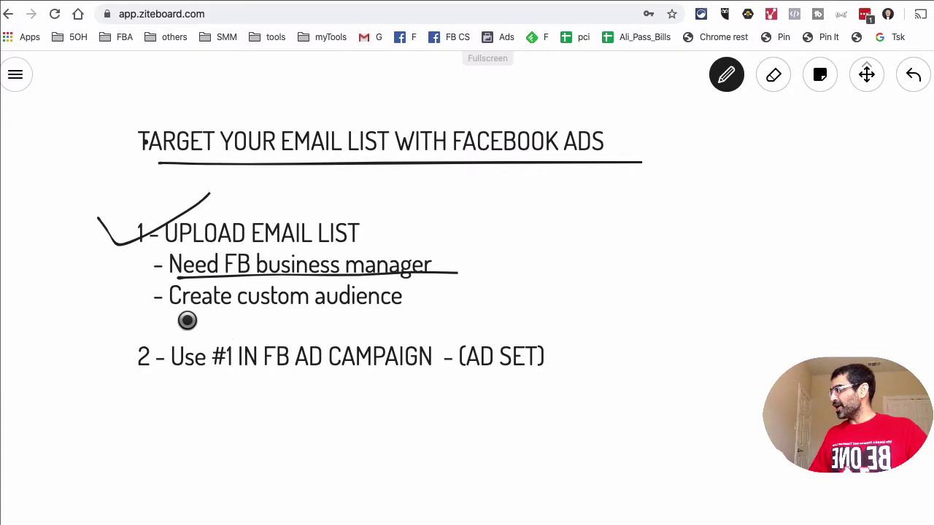
pyautogui.moveTo(179, 319); pyautogui.dragTo(422, 323)
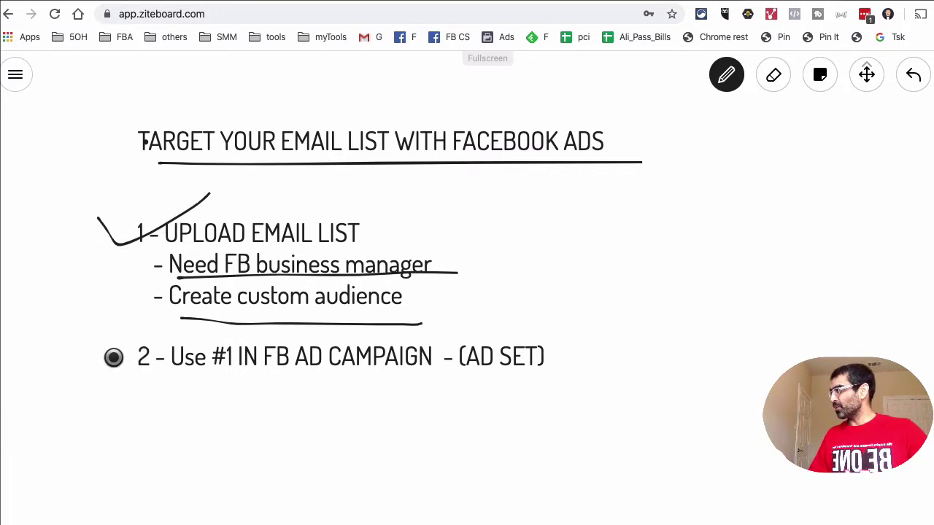
pyautogui.moveTo(104, 338); pyautogui.dragTo(211, 300)
pyautogui.moveTo(174, 386); pyautogui.dragTo(588, 380)
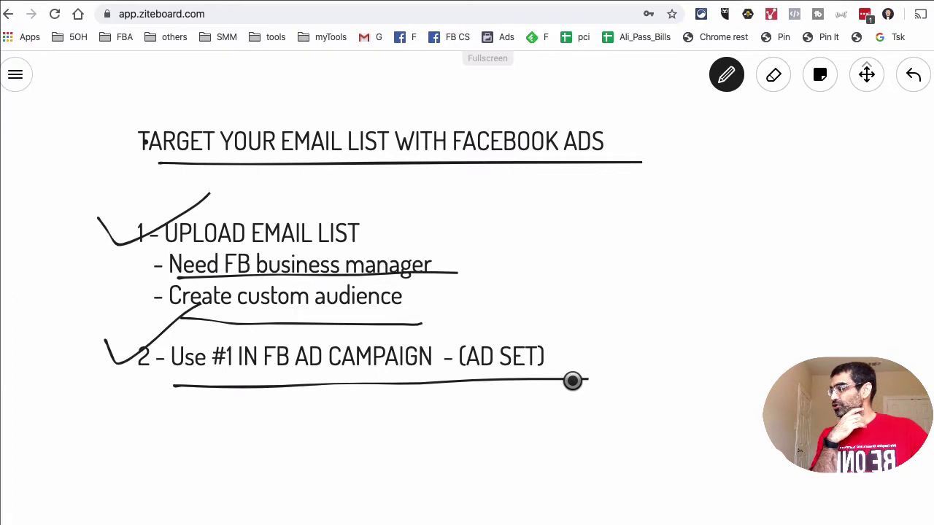
# Return to Facebook Ads Manager and open the Audiences page
pyautogui.click(763, 0)
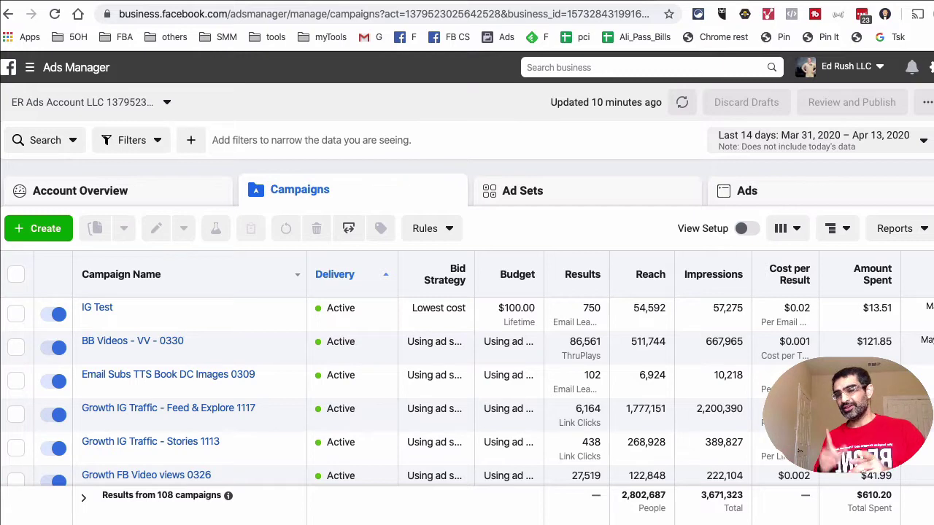
pyautogui.click(75, 64)
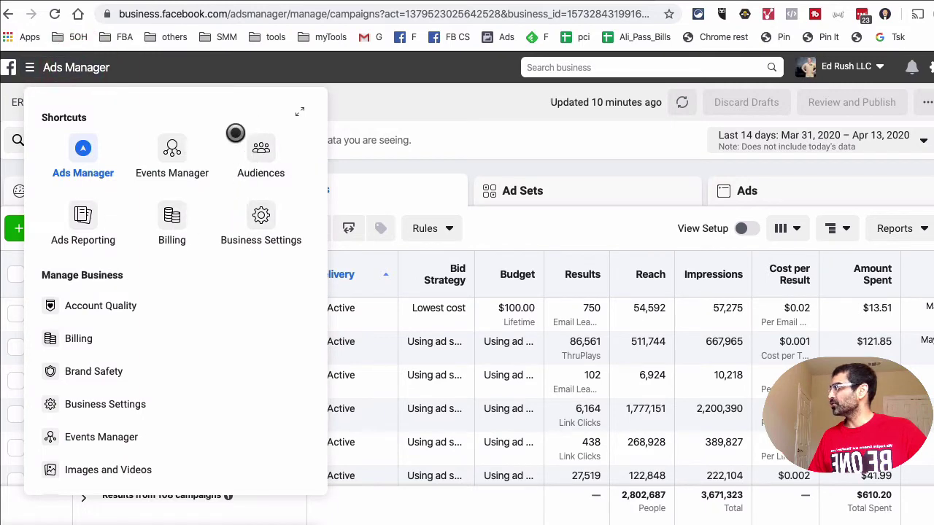
pyautogui.click(260, 148)
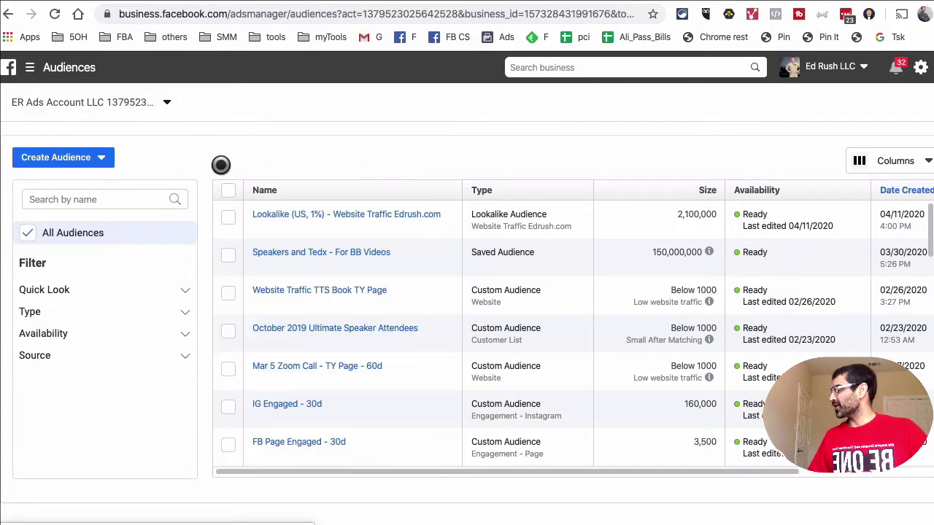
# Start creating a Custom Audience with Customer list as its source
pyautogui.click(78, 156)
pyautogui.moveTo(77, 181)
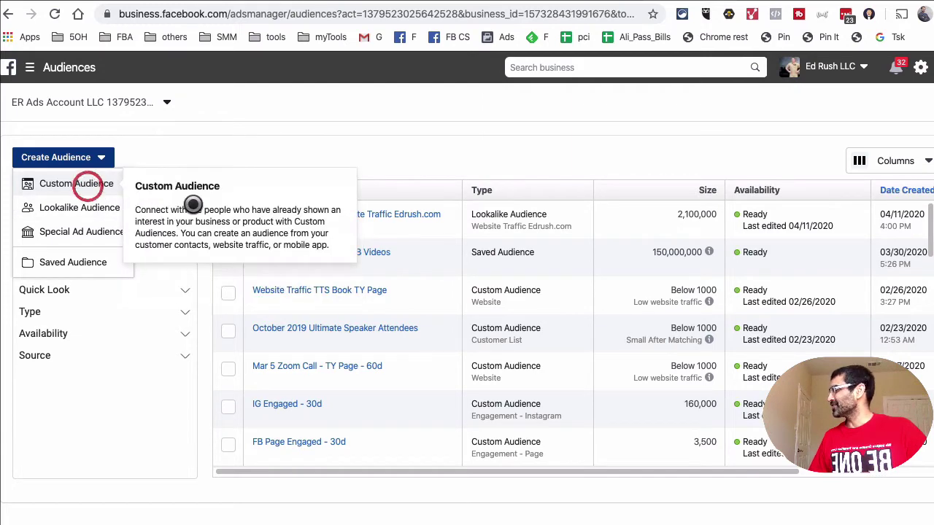
pyautogui.click(77, 183)
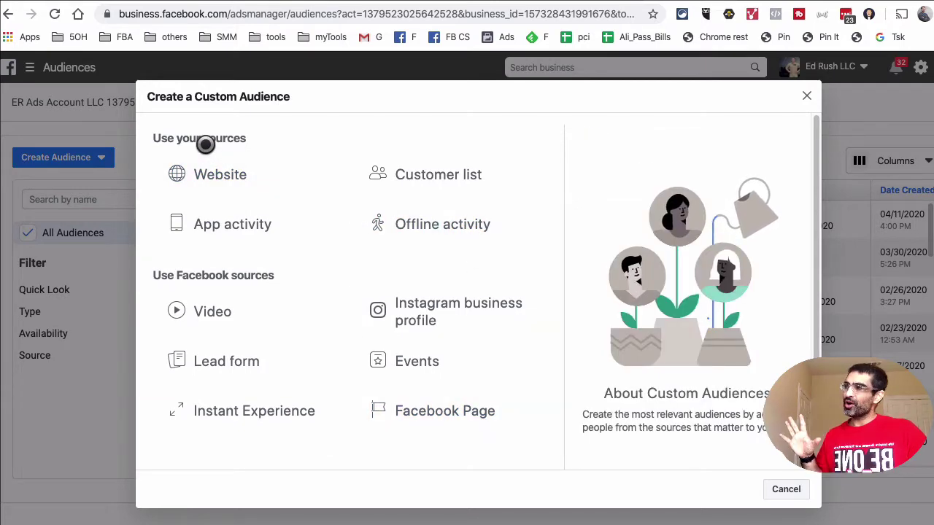
pyautogui.click(459, 179)
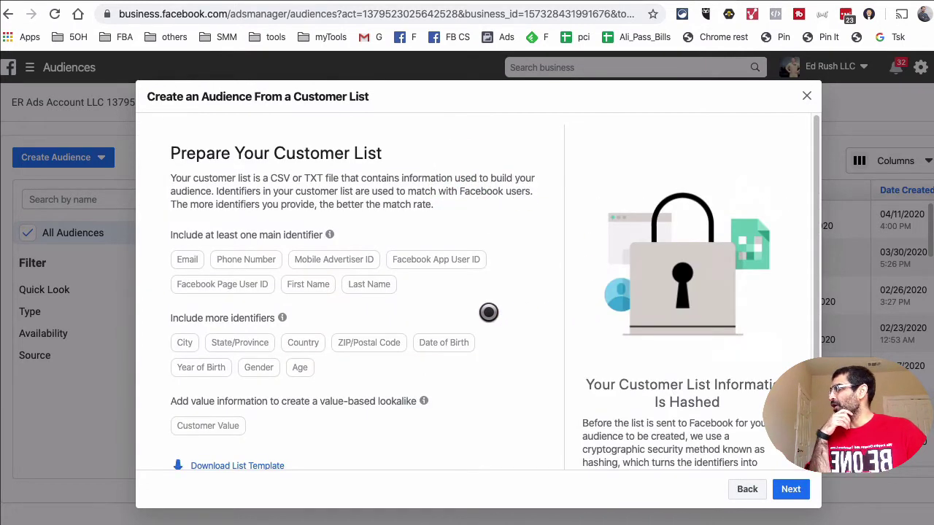
# Review the main and additional identifiers that a customer list can include
pyautogui.scroll(-1, 558, 271)
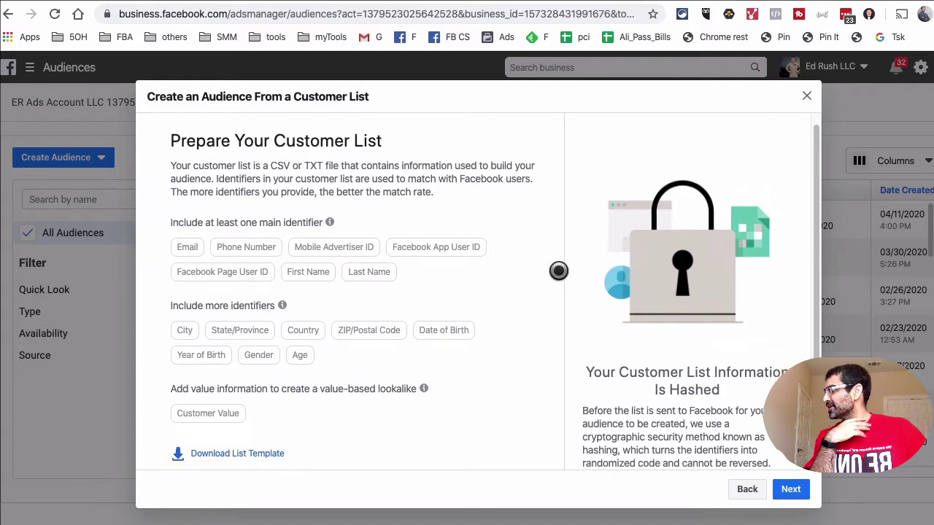
pyautogui.scroll(-2, 558, 271)
pyautogui.moveTo(223, 201); pyautogui.dragTo(360, 198)
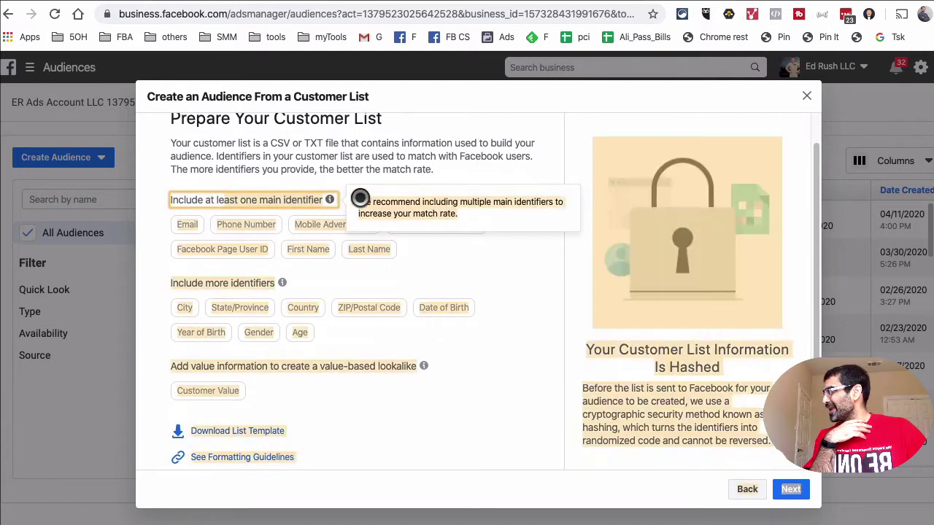
pyautogui.click(401, 177)
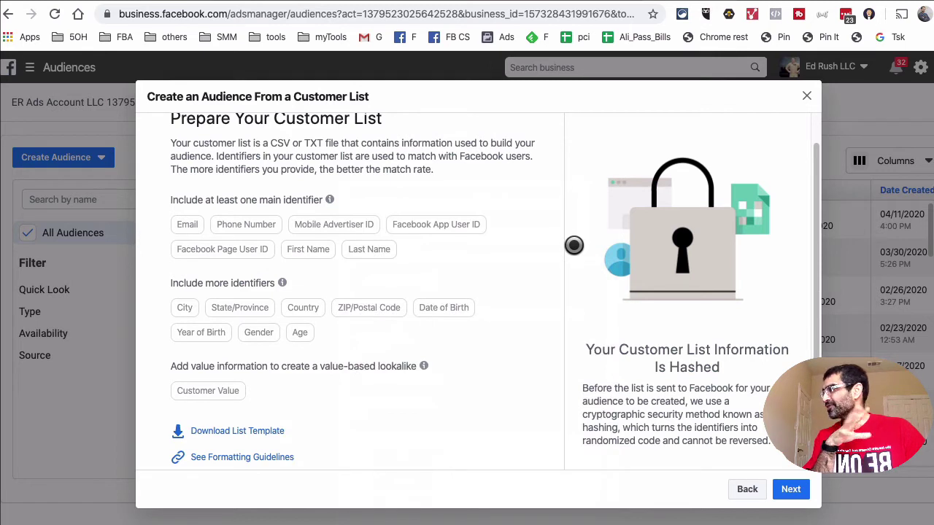
pyautogui.scroll(-1, 574, 245)
pyautogui.moveTo(167, 268)
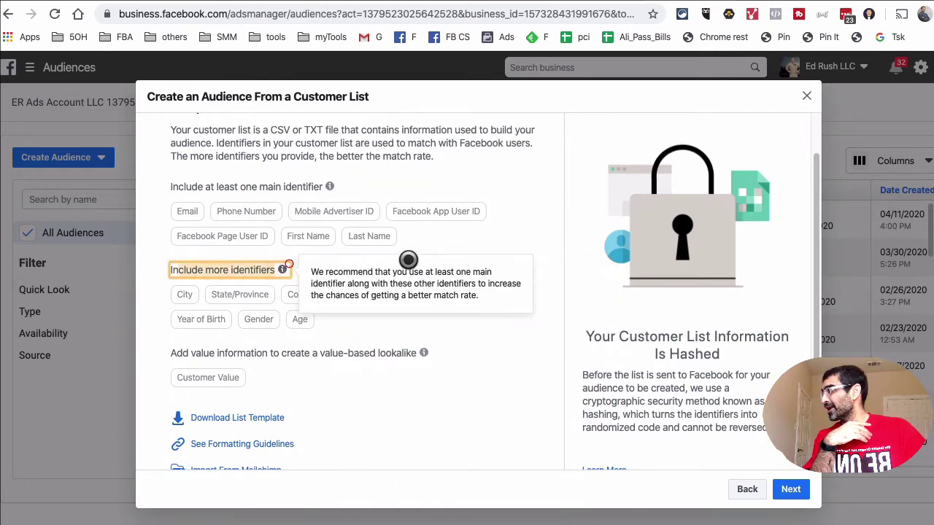
pyautogui.scroll(-2, 564, 277)
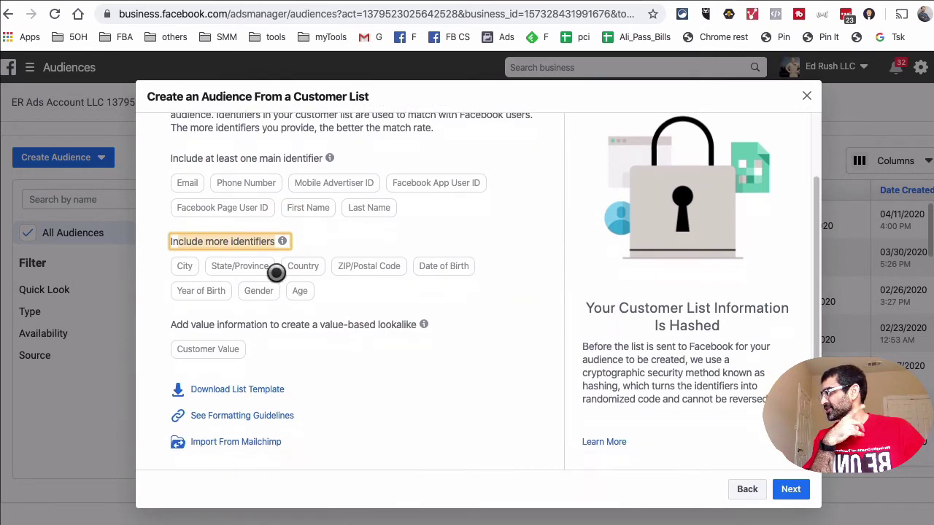
pyautogui.moveTo(300, 266)
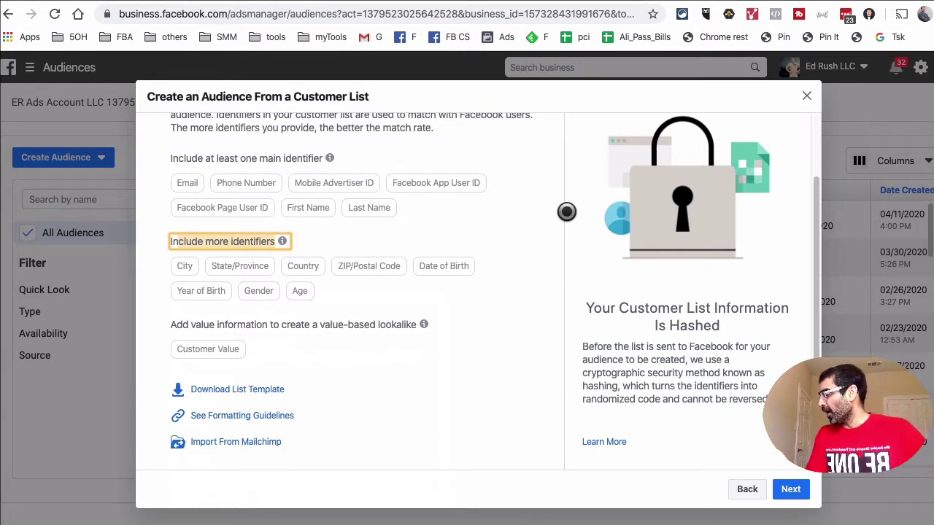
pyautogui.scroll(-1, 384, 416)
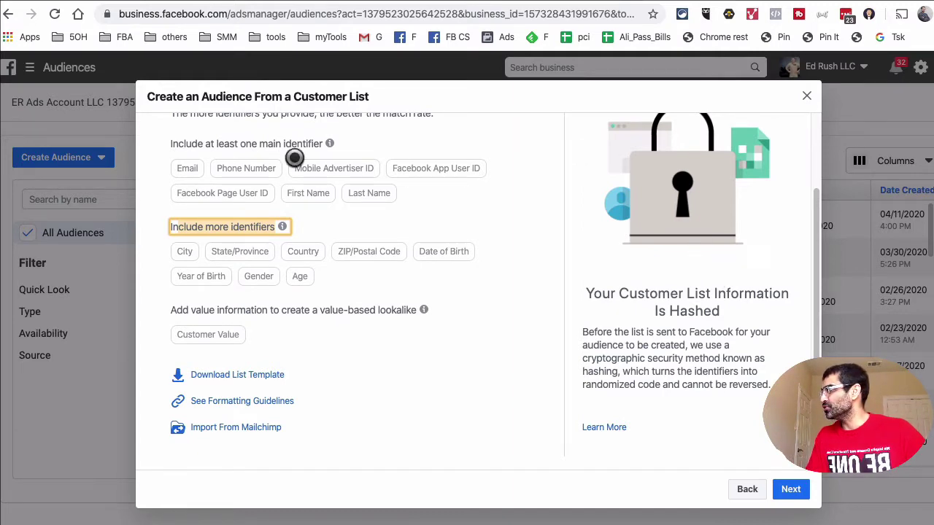
pyautogui.scroll(3, 495, 343)
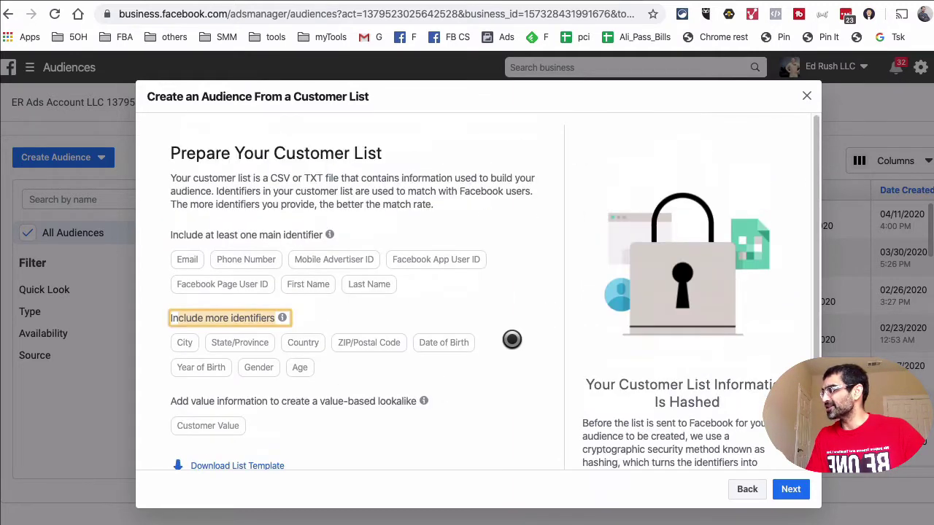
pyautogui.scroll(-1, 511, 338)
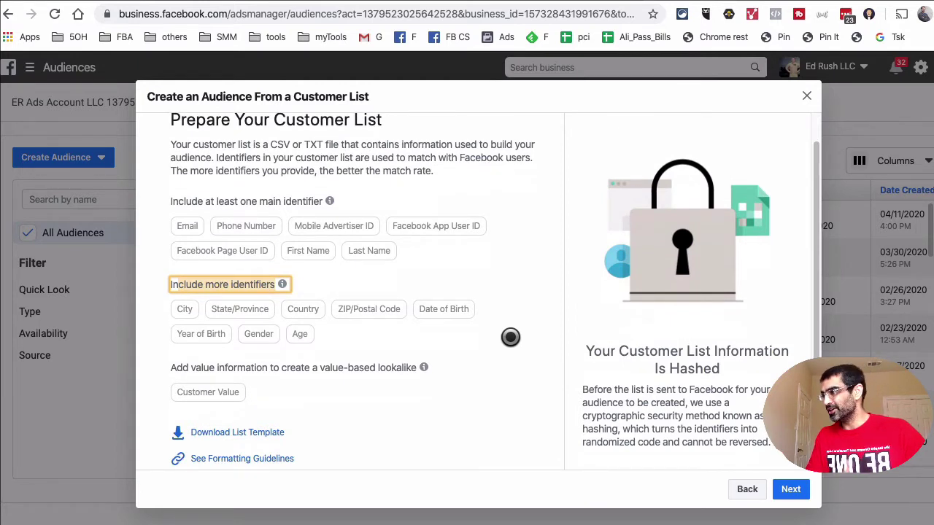
# Proceed with a customer list that does not include a customer value column
pyautogui.click(795, 490)
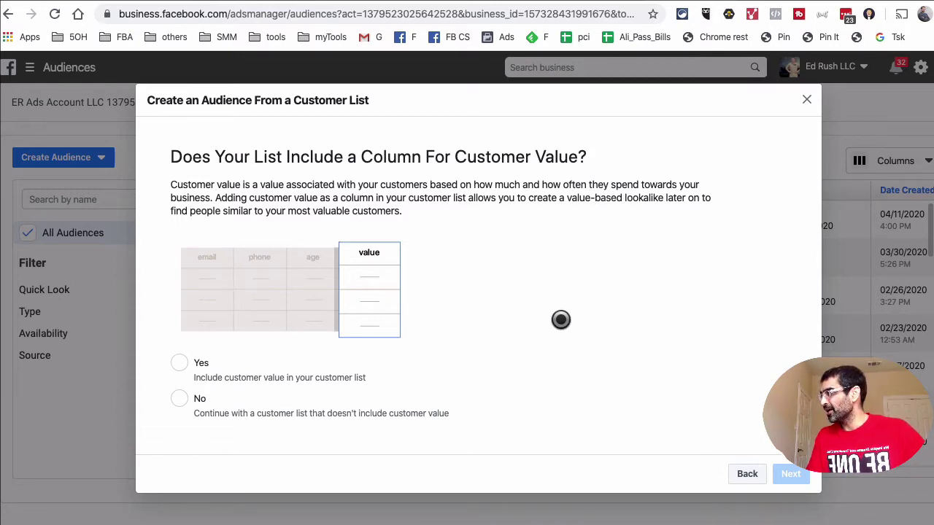
pyautogui.click(186, 399)
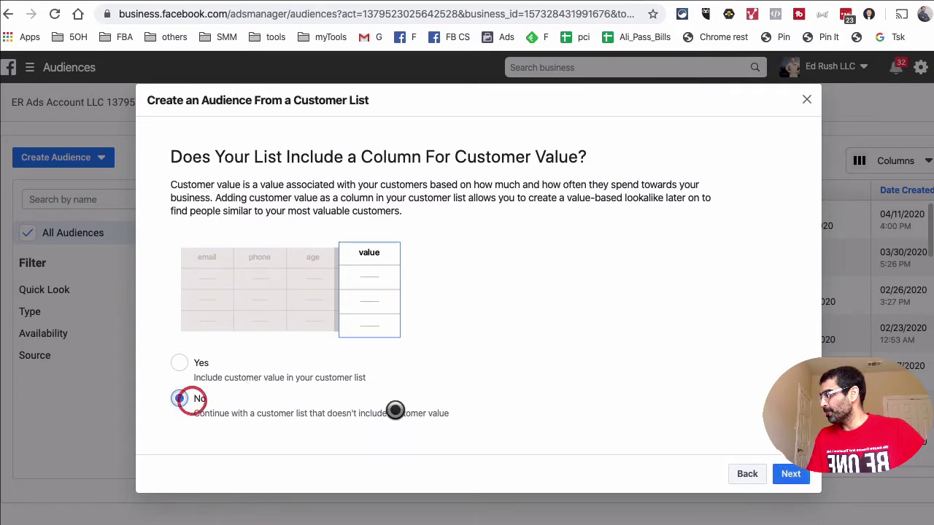
pyautogui.click(781, 474)
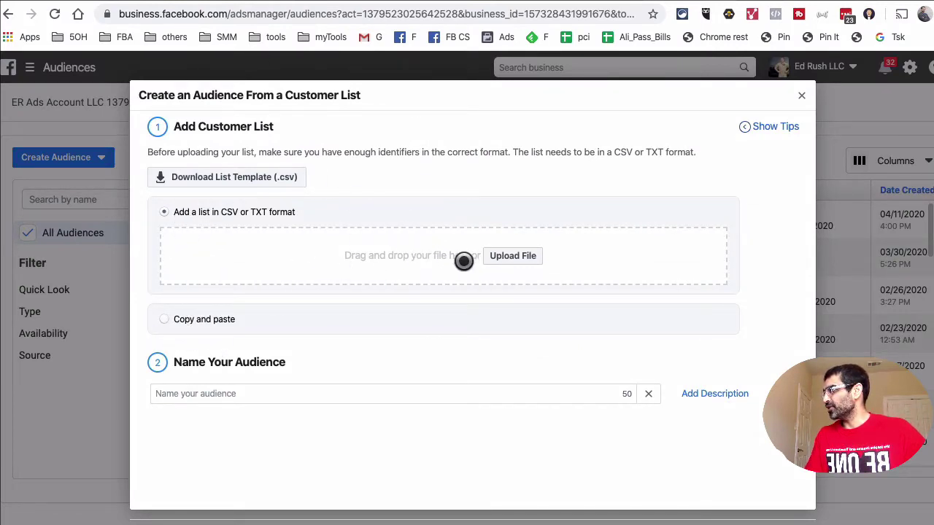
# Add the customer list by copy and paste, using the whole Email column from the Google Sheets email list
pyautogui.click(222, 321)
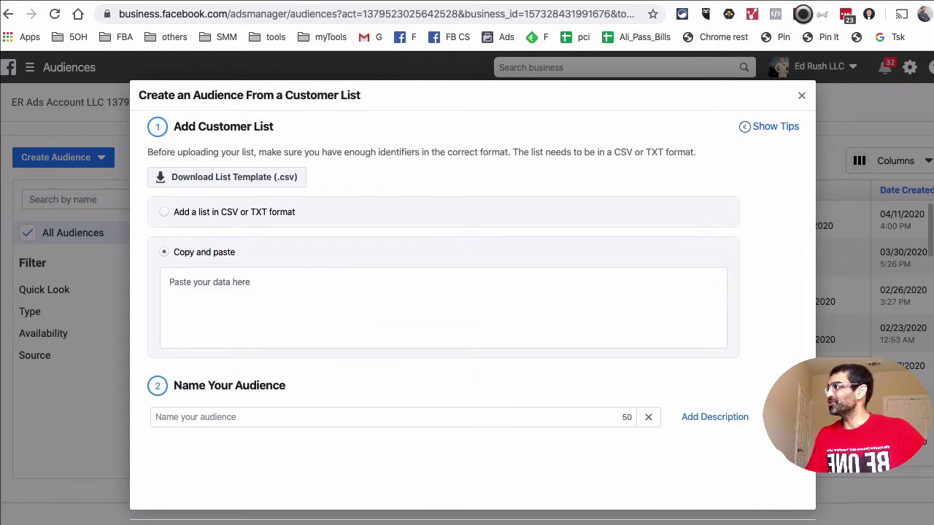
pyautogui.hotkey('ctrl', 'Tab')
pyautogui.click(204, 153)
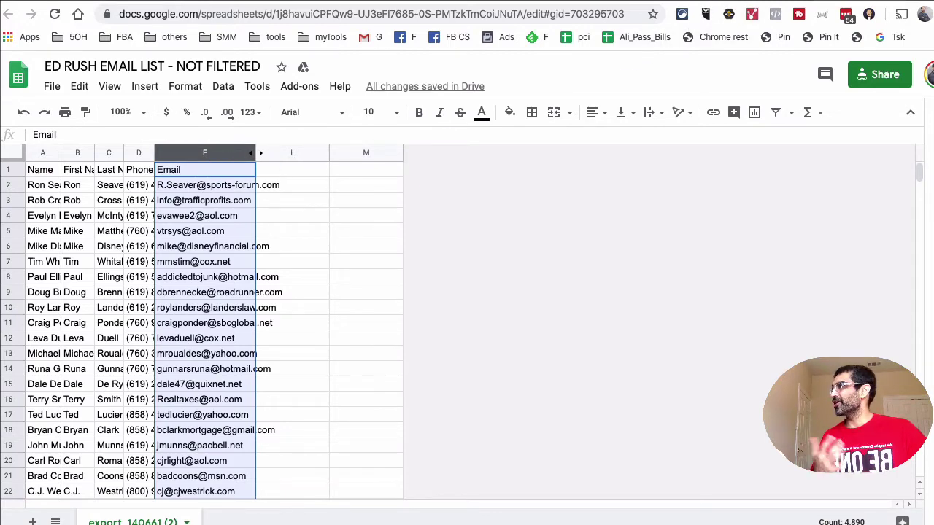
pyautogui.hotkey('ctrl', 'c')
pyautogui.hotkey('ctrl', 'shift', 'Tab')
pyautogui.click(385, 280)
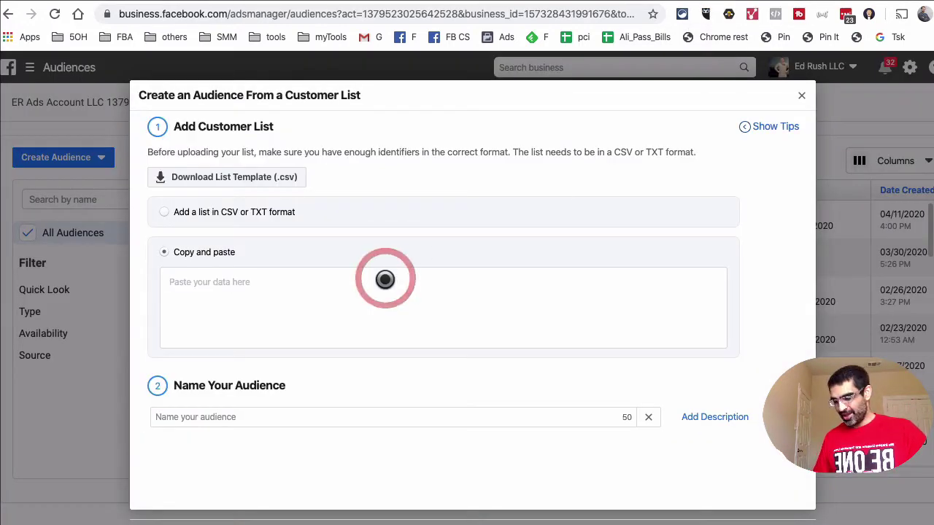
pyautogui.hotkey('ctrl', 'v')
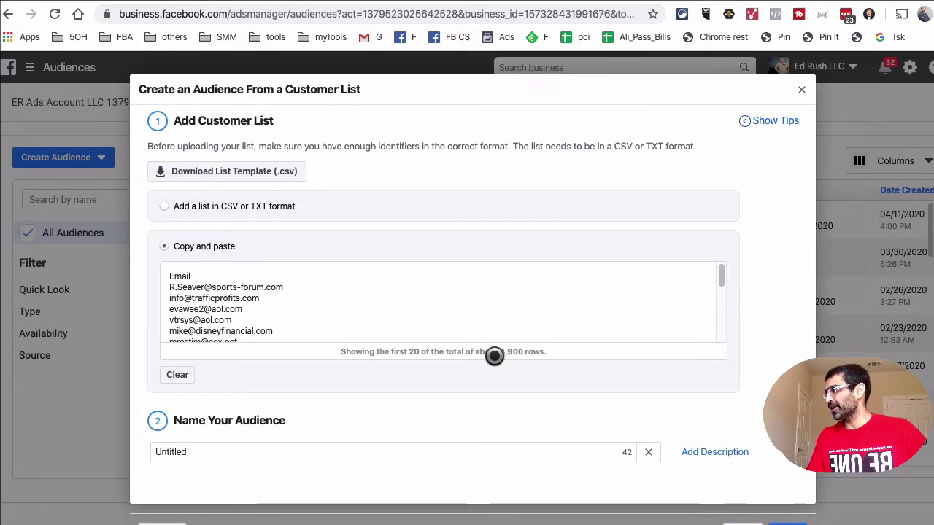
pyautogui.click(530, 373)
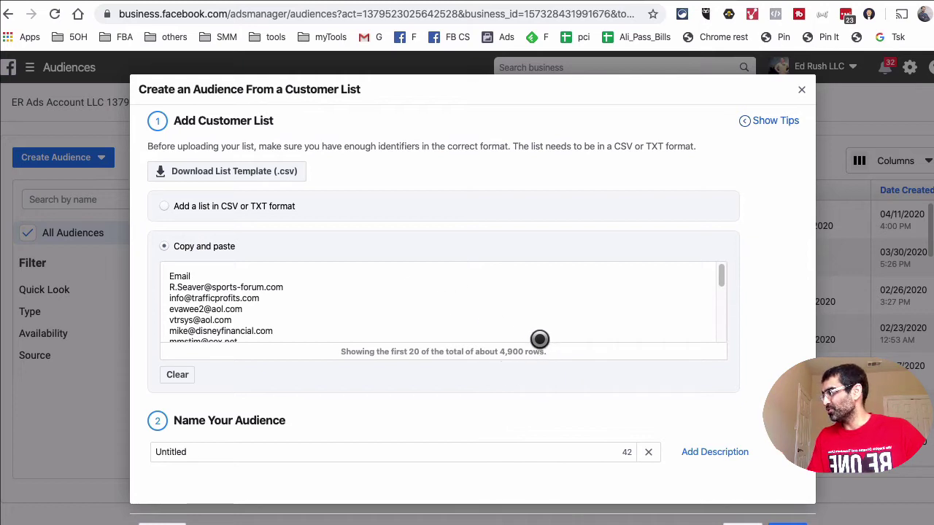
# Name the customer-list audience "email list - customer" and cancel its creation
pyautogui.scroll(-1, 531, 341)
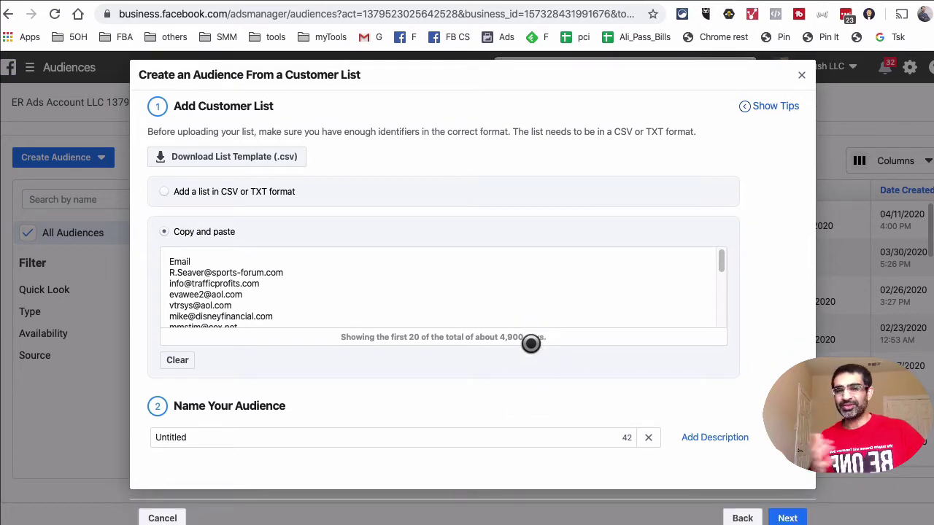
pyautogui.click(263, 438)
pyautogui.doubleClick(263, 438)
pyautogui.write('email list ')
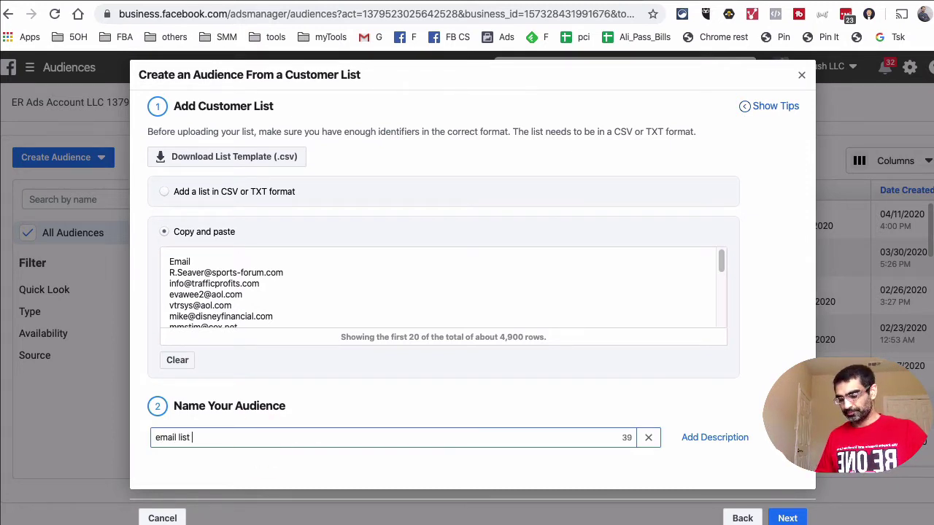
pyautogui.write('- cutom')
pyautogui.press('BackSpace')
pyautogui.press('BackSpace')
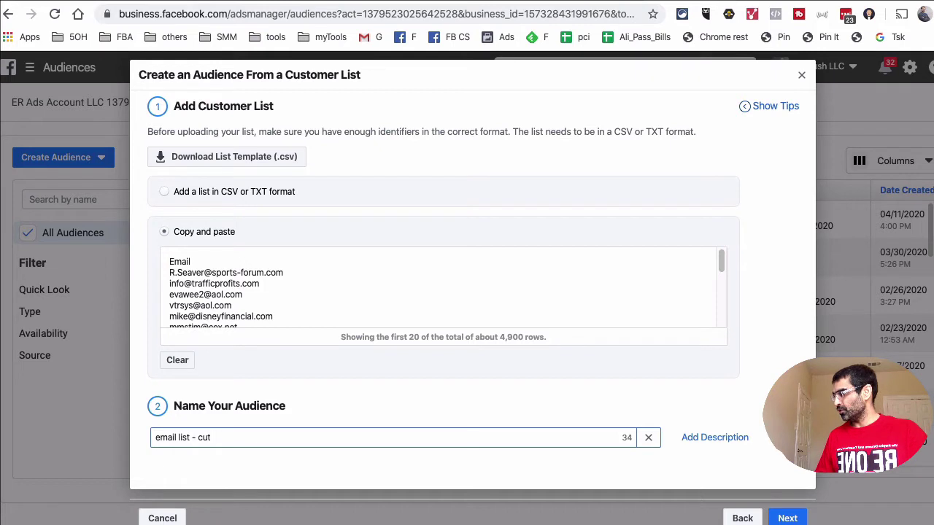
pyautogui.write('stomer')
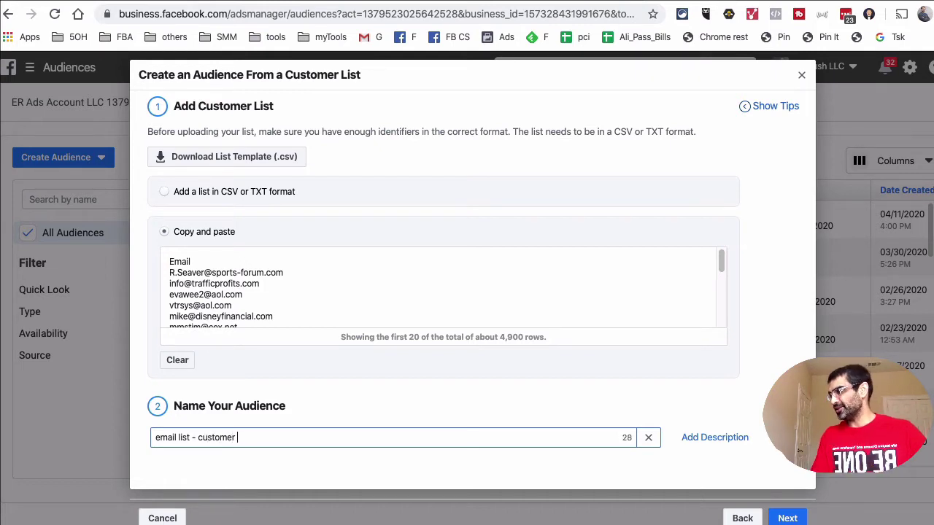
pyautogui.scroll(-5, 459, 321)
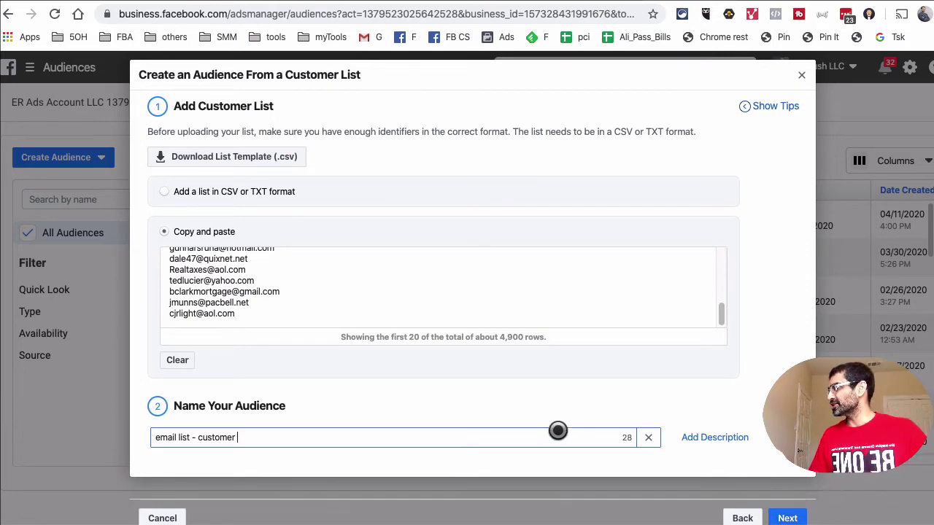
pyautogui.click(162, 518)
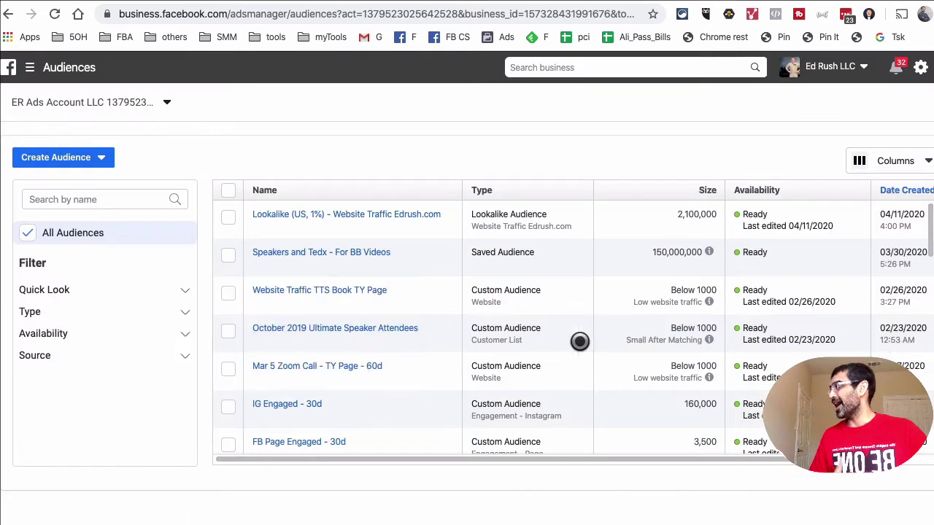
# Find the existing "Email List 082319" customer-list audience in the audiences list and select it
pyautogui.scroll(-3, 607, 321)
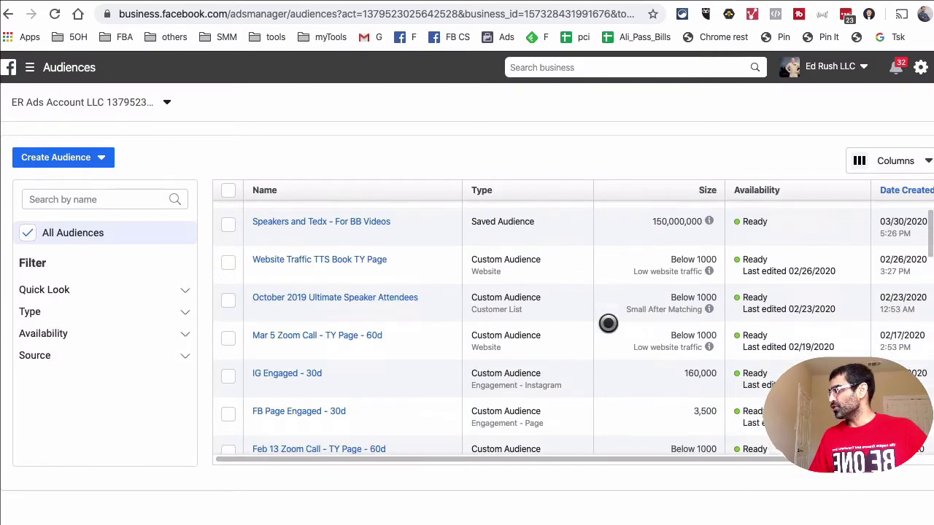
pyautogui.scroll(-10, 607, 324)
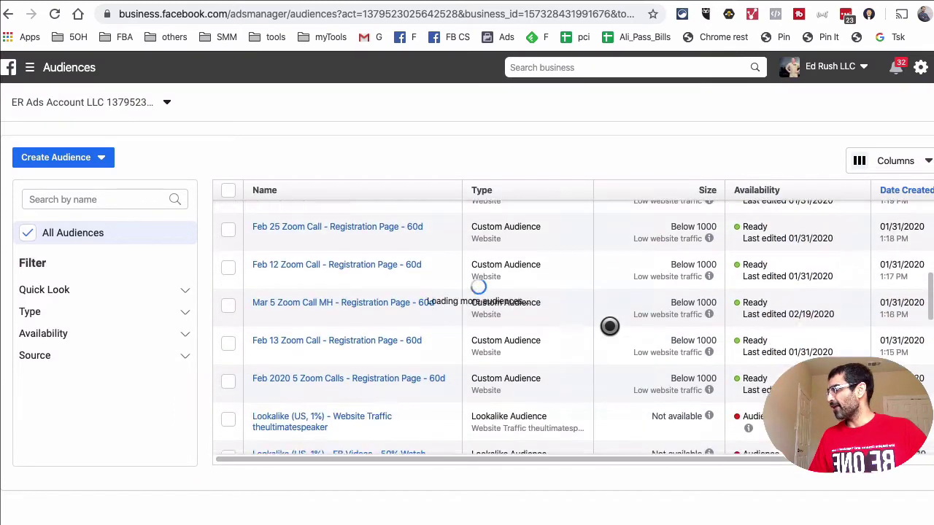
pyautogui.scroll(-1, 609, 329)
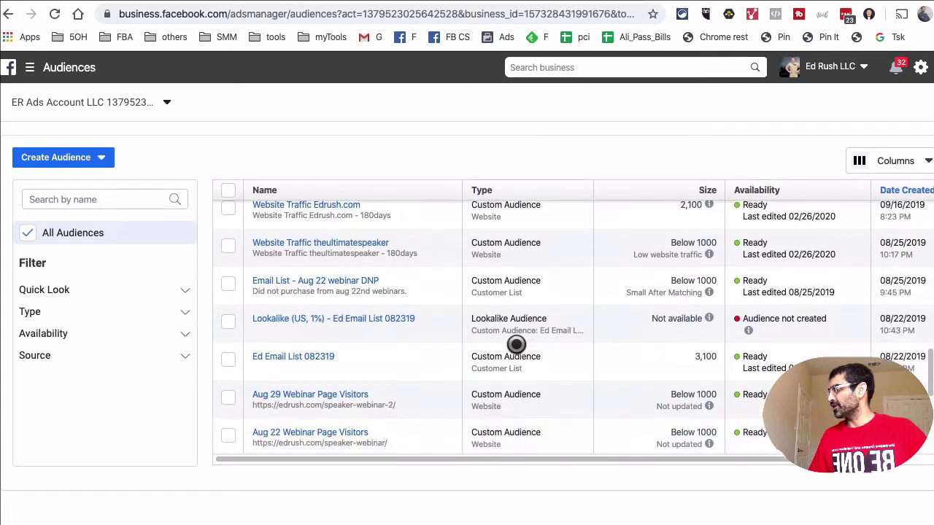
pyautogui.click(231, 362)
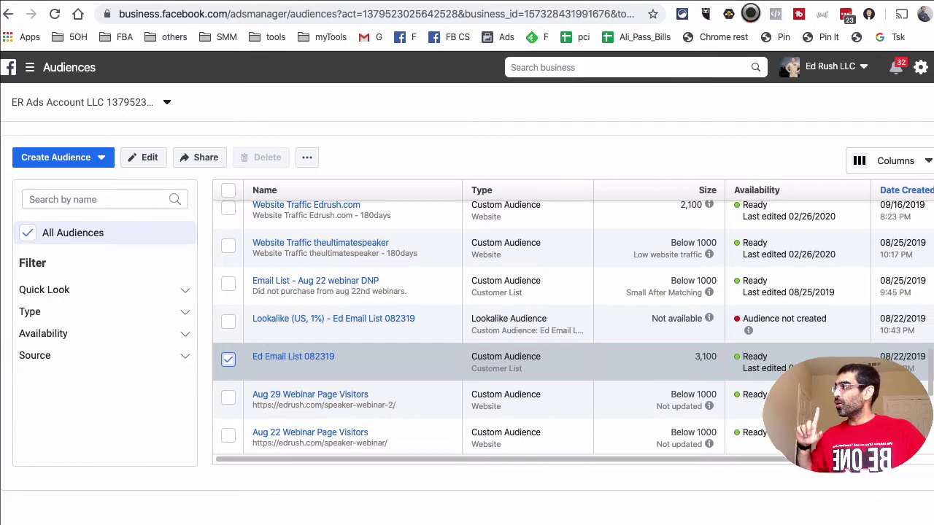
# Switch to the Ziteboard outline and draw a circle around "(AD SET)" in the second point
pyautogui.hotkey('ctrl', 'Tab')
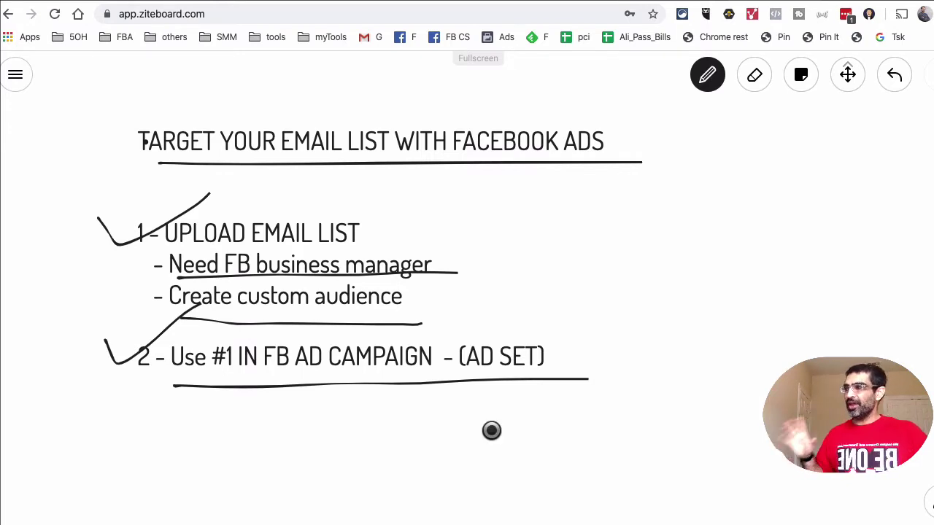
pyautogui.moveTo(572, 317)
pyautogui.mouseDown()
pyautogui.moveTo(425, 338)
pyautogui.moveTo(609, 313)
pyautogui.mouseUp()
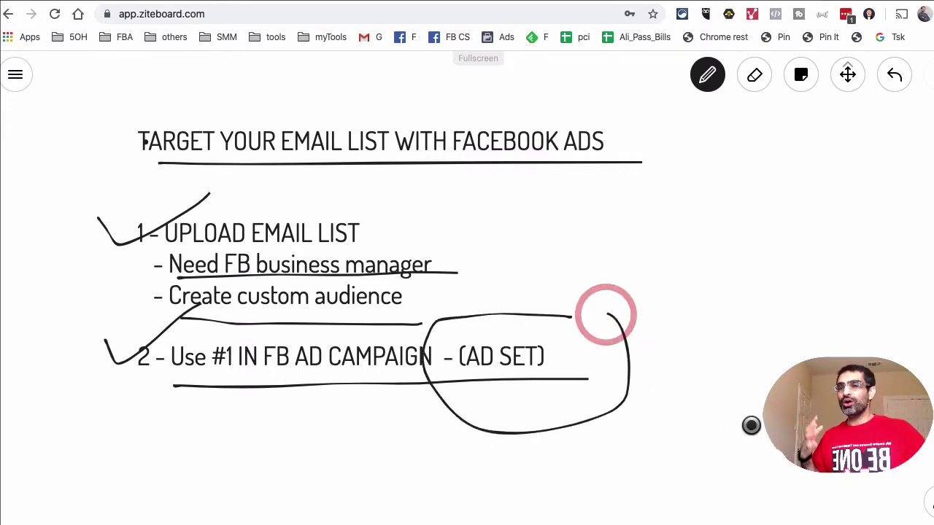
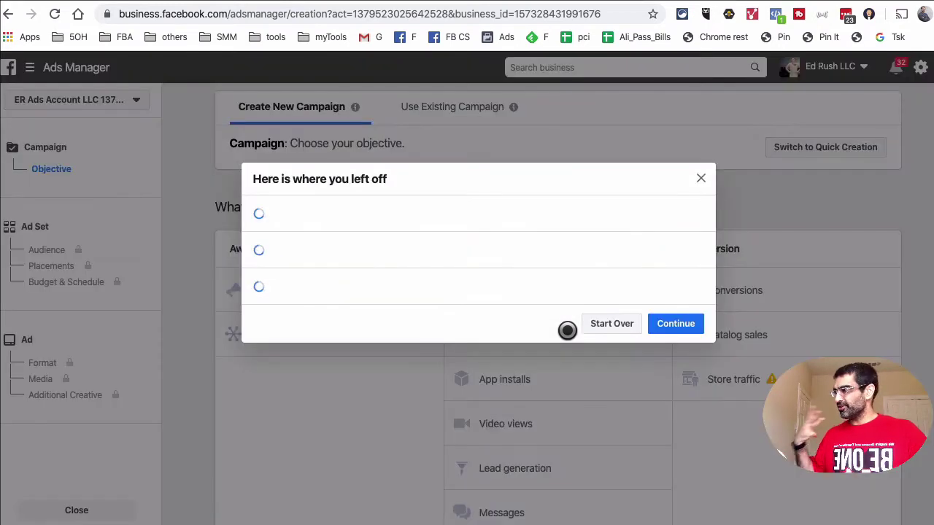
# Discard the unfinished campaign draft and start a new campaign with the Conversions objective
pyautogui.scroll(-1, 605, 371)
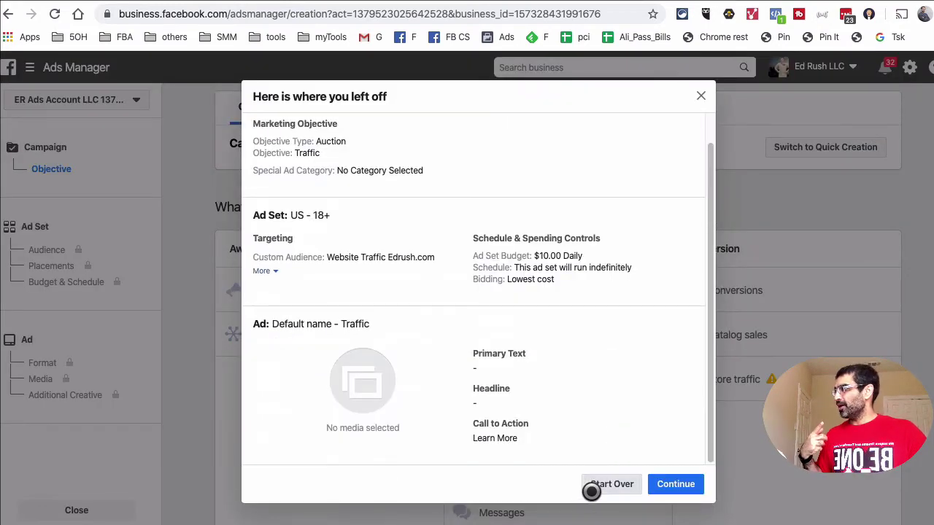
pyautogui.click(588, 485)
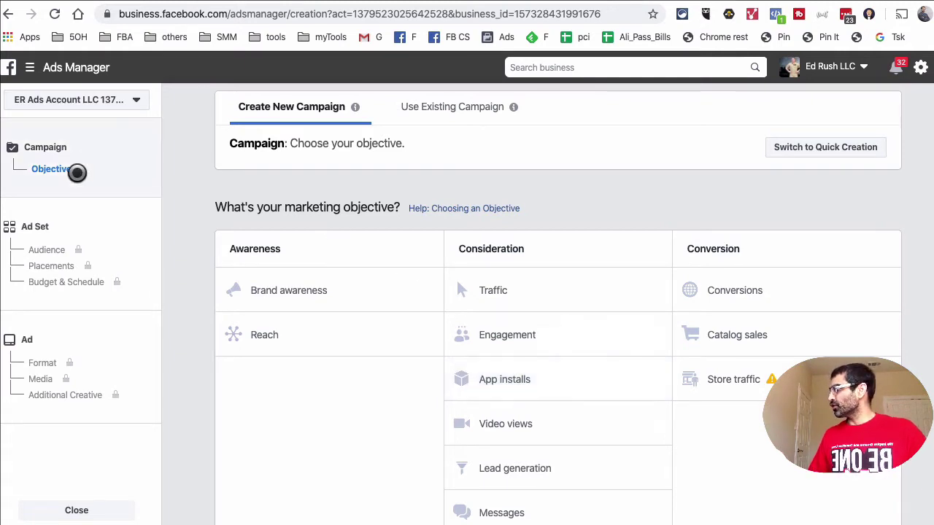
pyautogui.click(770, 290)
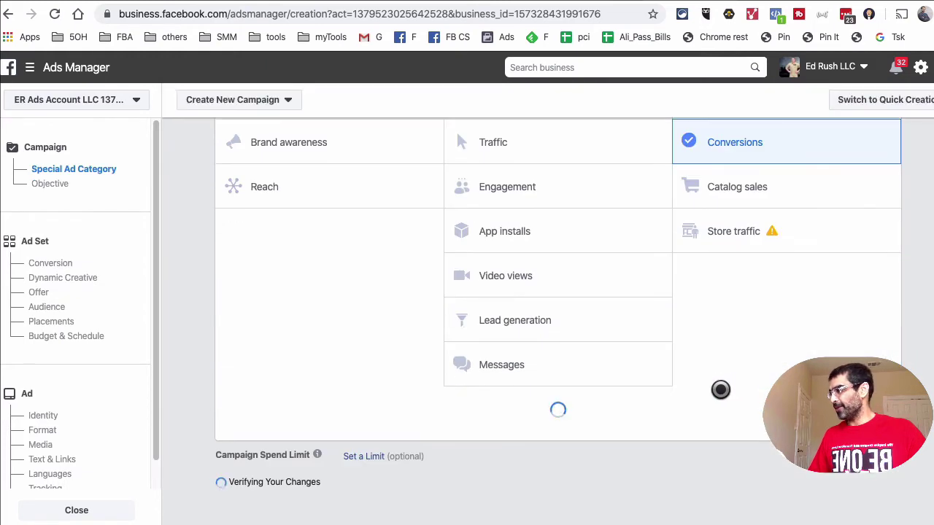
# Name the campaign "Test Conversions" and continue to the ad set
pyautogui.tripleClick(503, 232)
pyautogui.press('Left')
pyautogui.write('Test')
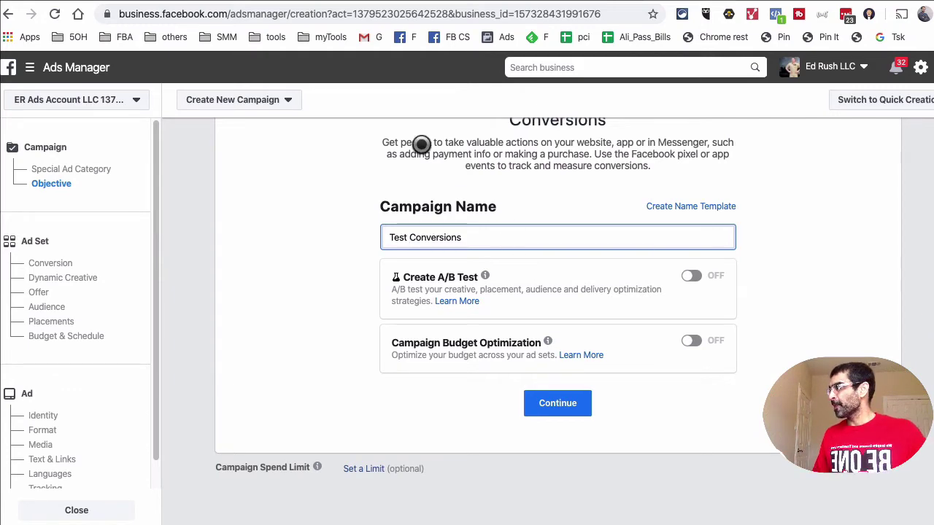
pyautogui.click(560, 400)
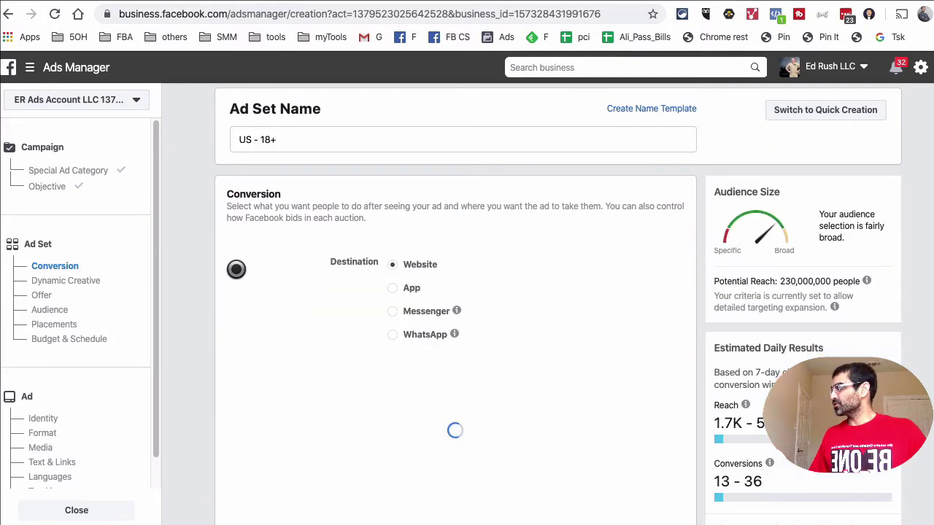
# Add the existing "Email List 082319" customer list to the ad set's Custom Audiences
pyautogui.click(207, 268)
pyautogui.scroll(-8, 209, 270)
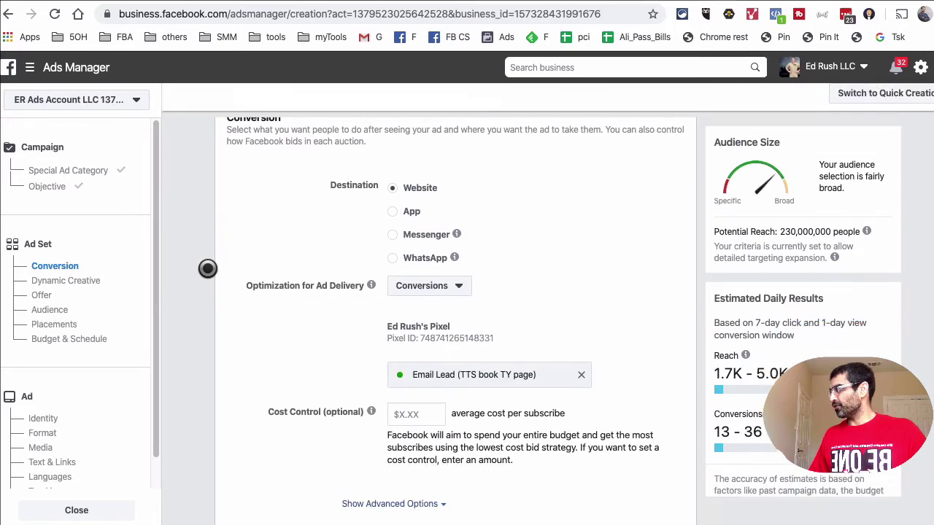
pyautogui.scroll(-2, 211, 272)
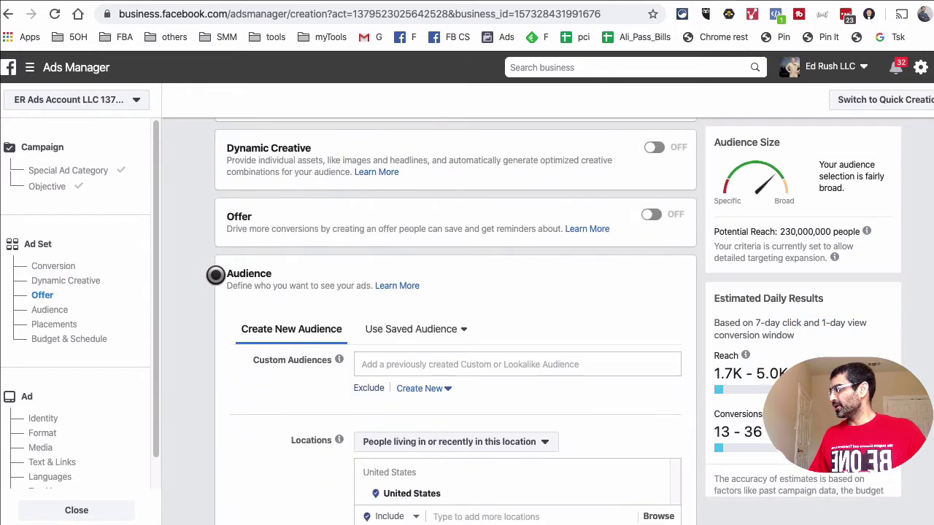
pyautogui.click(275, 318)
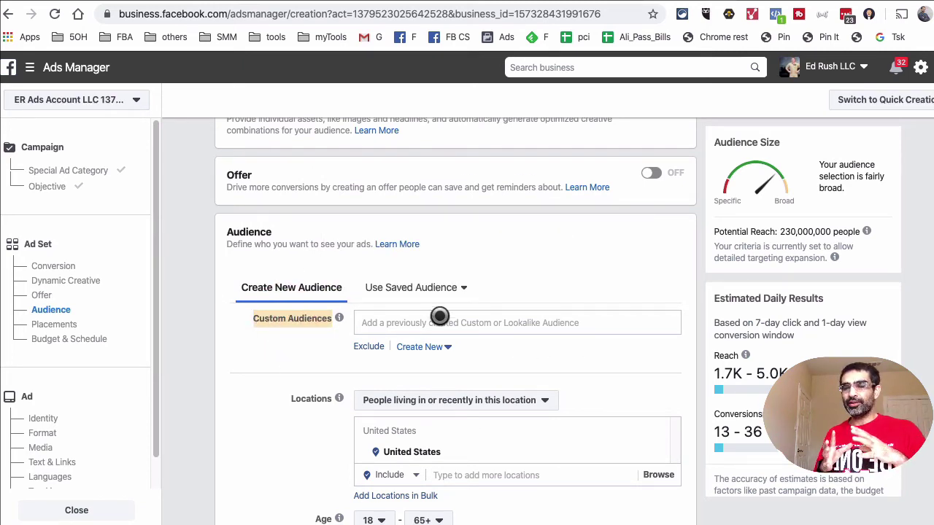
pyautogui.click(547, 319)
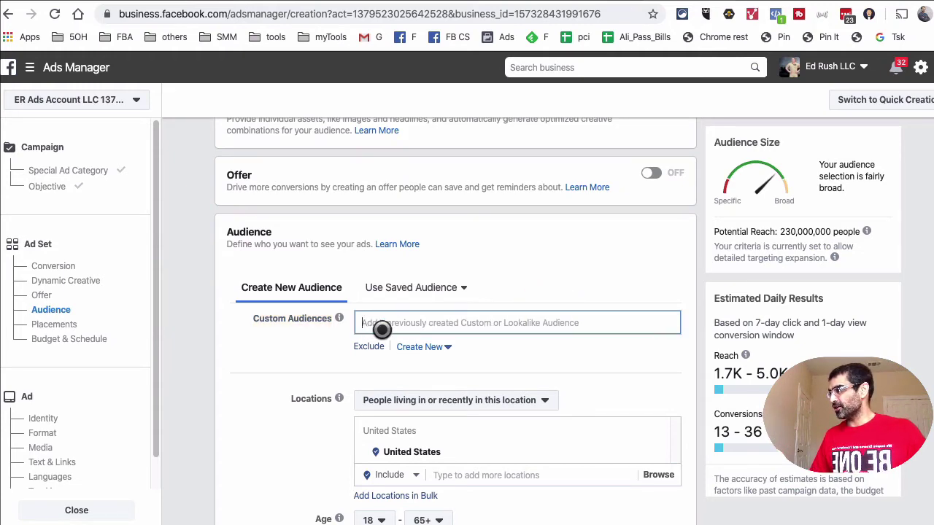
pyautogui.click(433, 324)
pyautogui.scroll(-1, 288, 343)
pyautogui.scroll(-3, 556, 383)
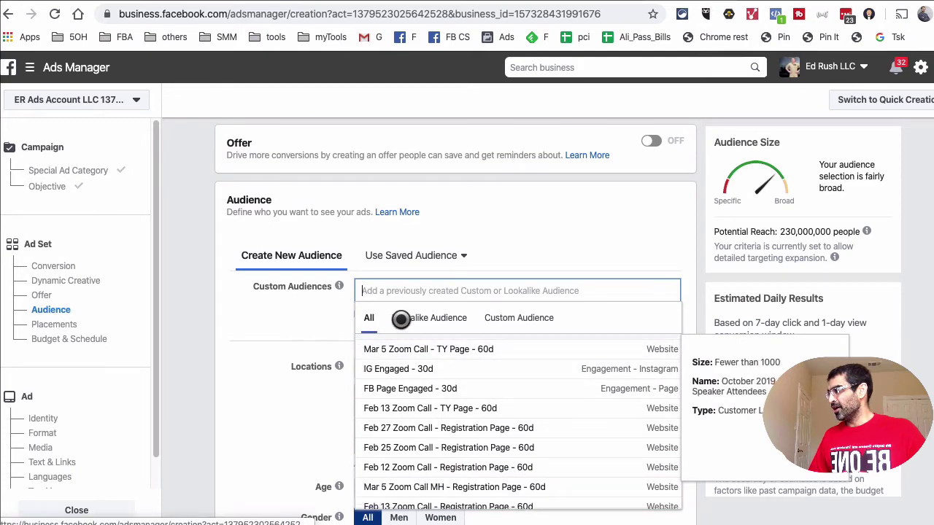
pyautogui.click(441, 319)
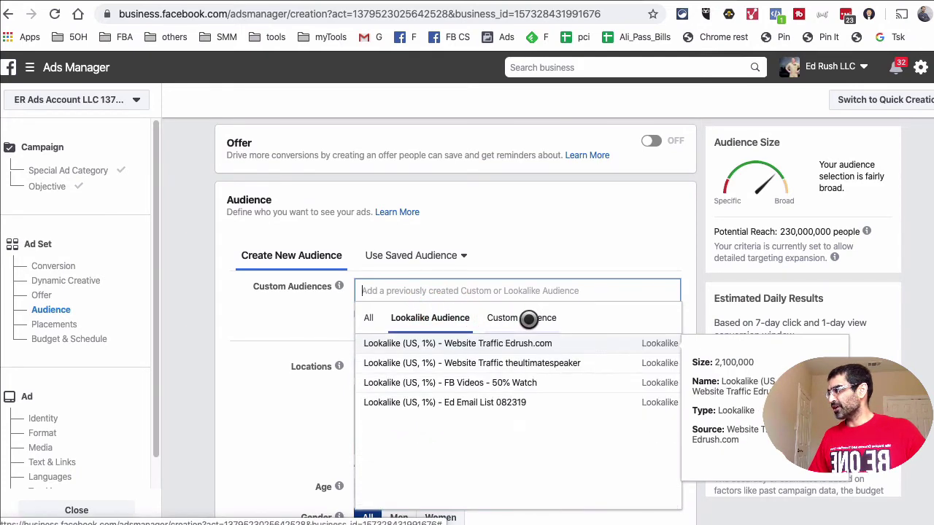
pyautogui.click(529, 319)
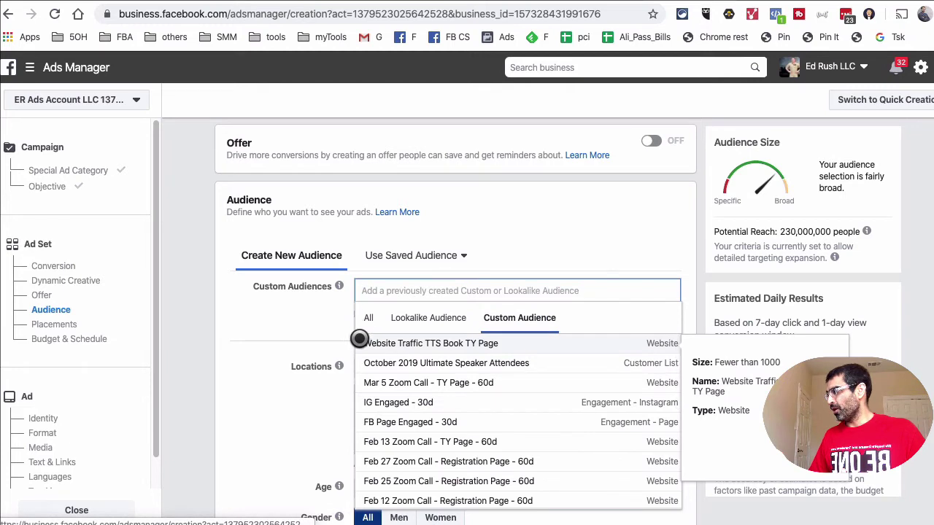
pyautogui.scroll(-2, 588, 390)
pyautogui.scroll(-4, 588, 396)
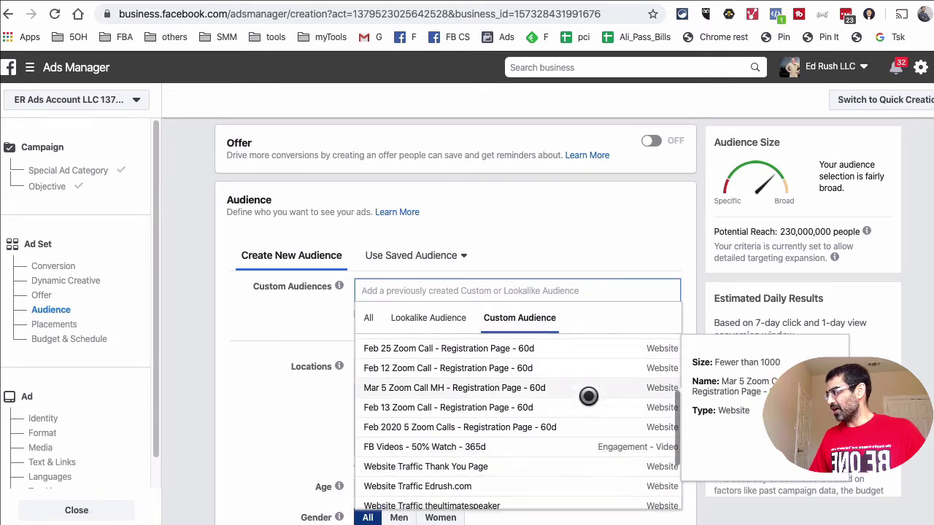
pyautogui.scroll(-1, 553, 445)
pyautogui.click(435, 450)
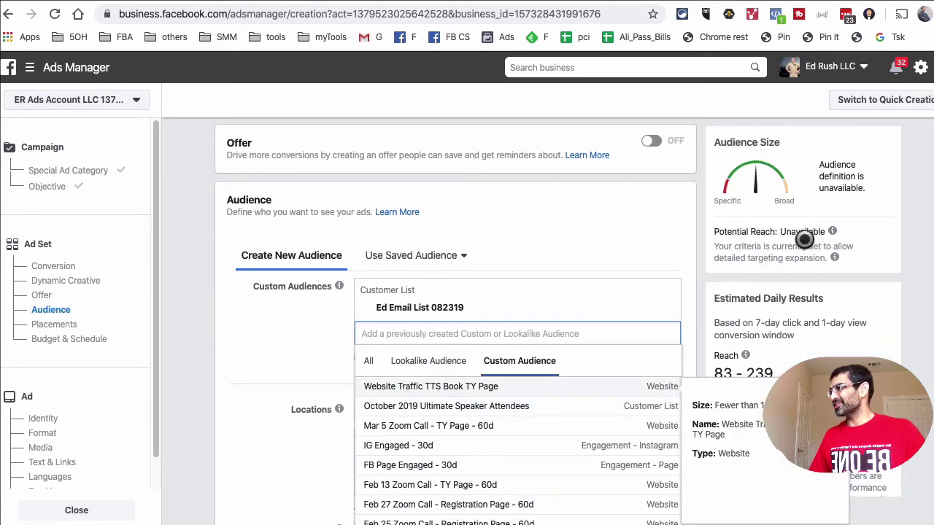
# Examine the ad set's potential reach and its location, age, gender and detailed targeting options
pyautogui.doubleClick(803, 232)
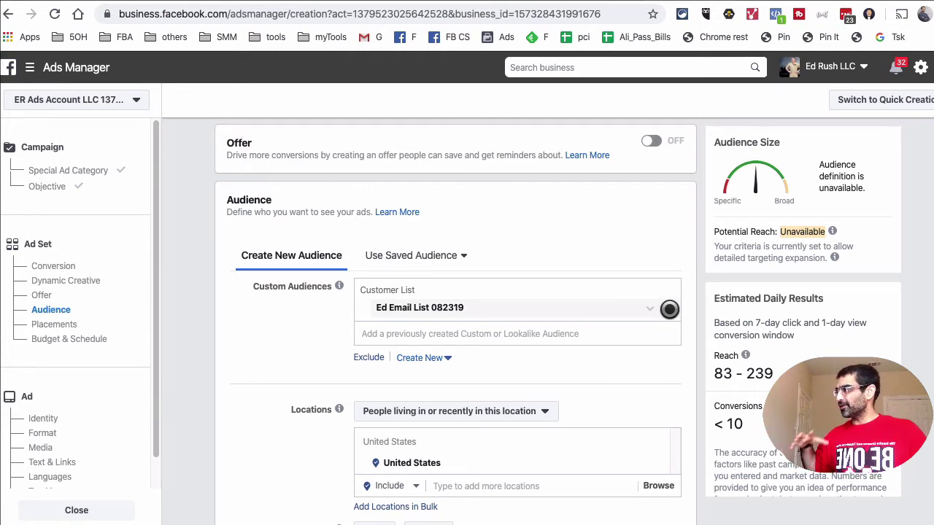
pyautogui.scroll(-2, 661, 314)
pyautogui.scroll(-5, 661, 319)
pyautogui.scroll(2, 487, 292)
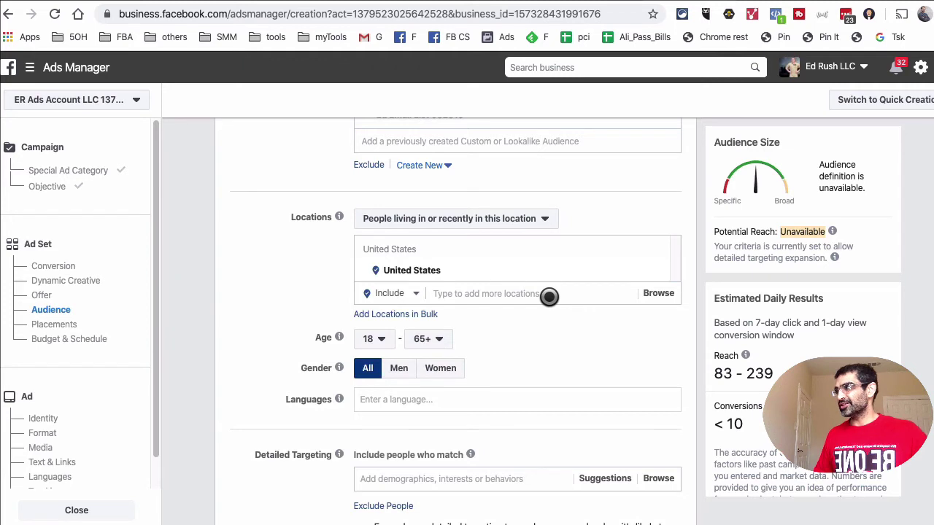
pyautogui.scroll(1, 635, 289)
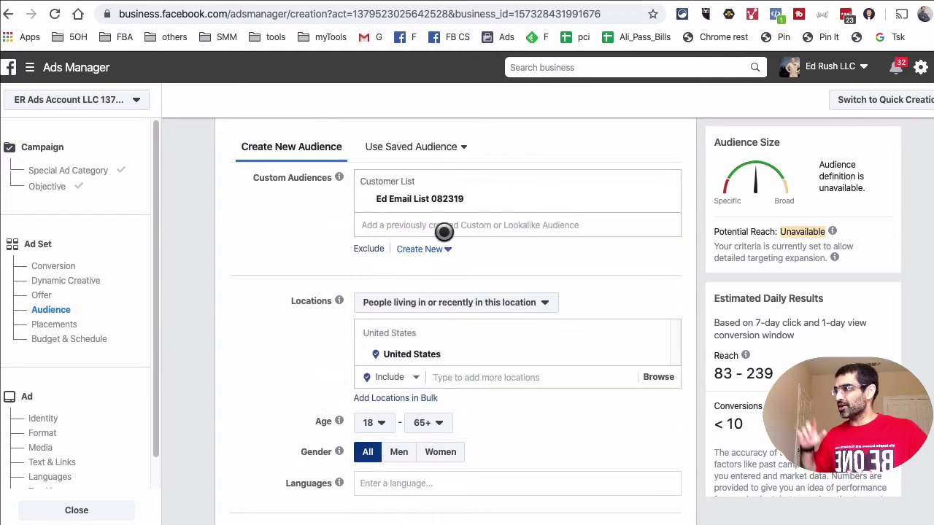
pyautogui.scroll(-1, 474, 365)
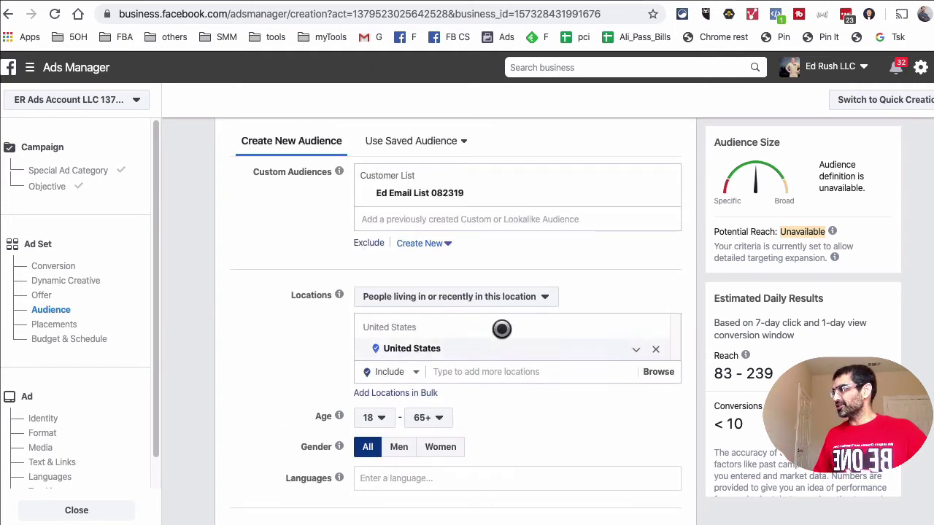
# Set the ad set's daily budget to $10 and look back over its audience settings
pyautogui.scroll(-3, 525, 371)
pyautogui.scroll(-7, 533, 312)
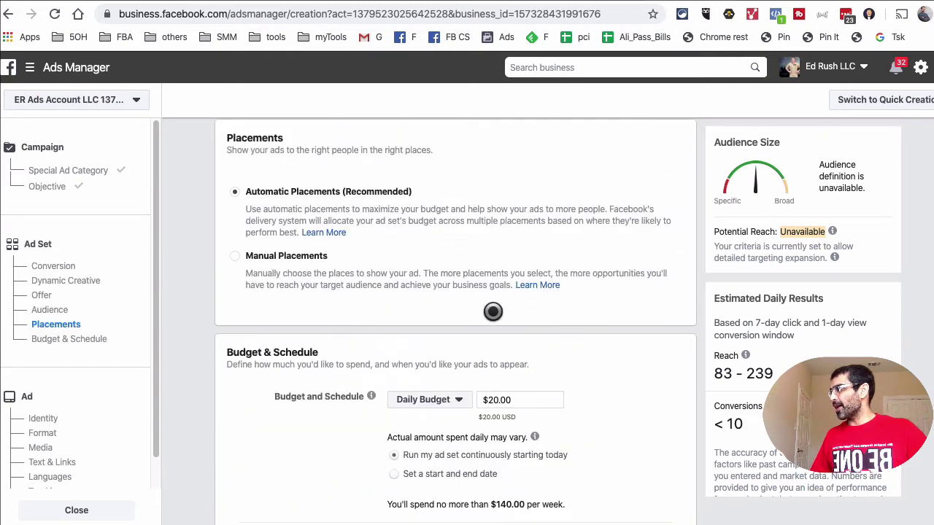
pyautogui.scroll(-1, 437, 387)
pyautogui.click(513, 367)
pyautogui.doubleClick(513, 367)
pyautogui.press('BackSpace')
pyautogui.write('10')
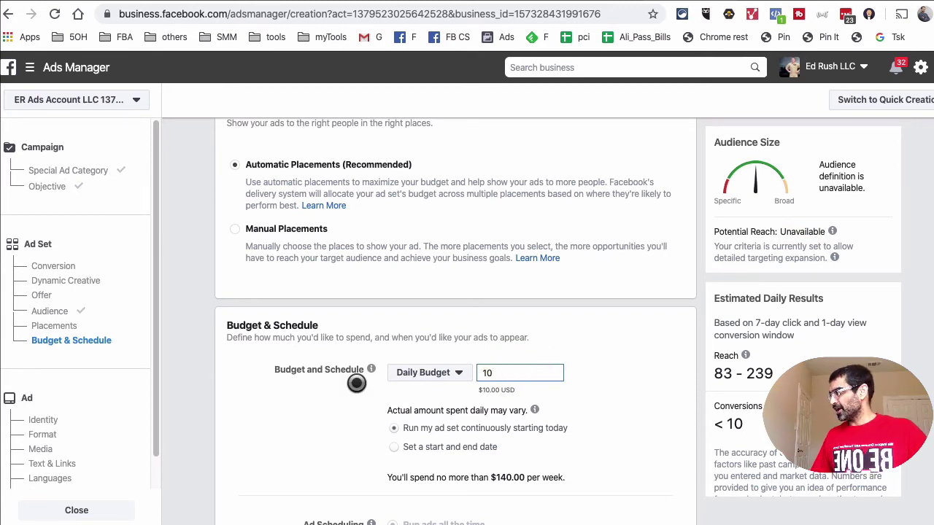
pyautogui.click(362, 378)
pyautogui.scroll(-3, 436, 375)
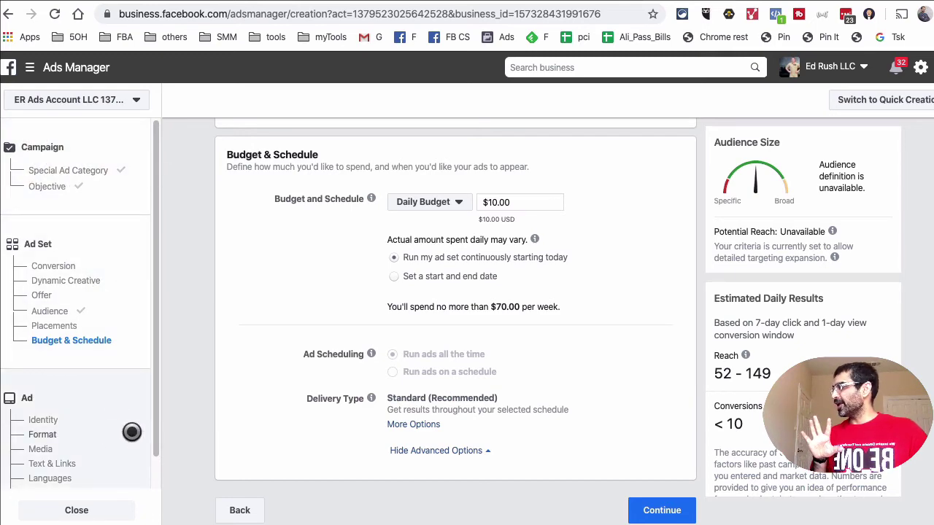
pyautogui.scroll(10, 494, 408)
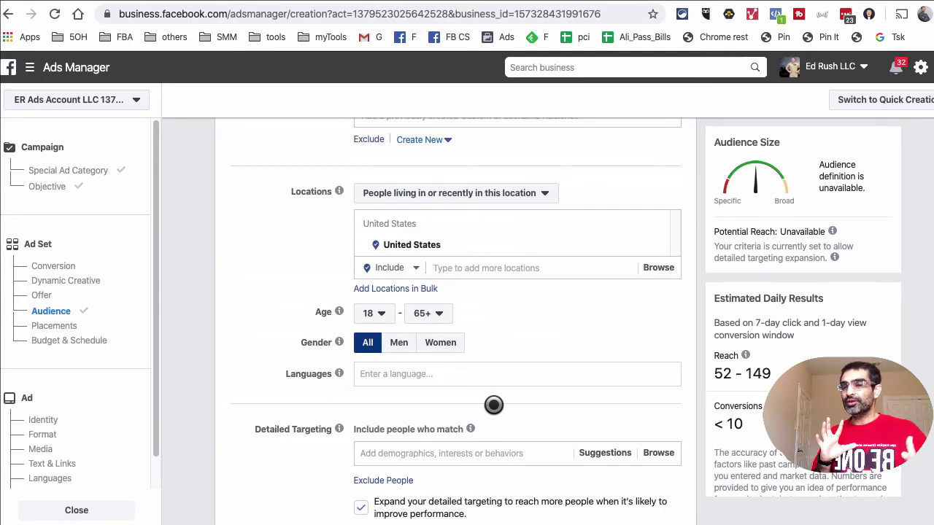
# Include the "Email List 082319" customer list in the ad set's Custom Audiences, and remove it again
pyautogui.scroll(6, 530, 399)
pyautogui.scroll(-3, 530, 400)
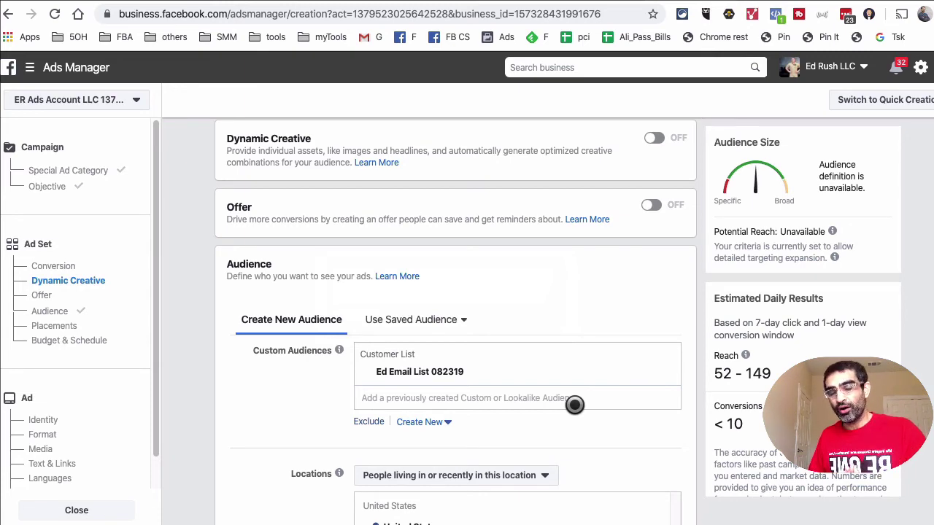
pyautogui.scroll(-1, 574, 405)
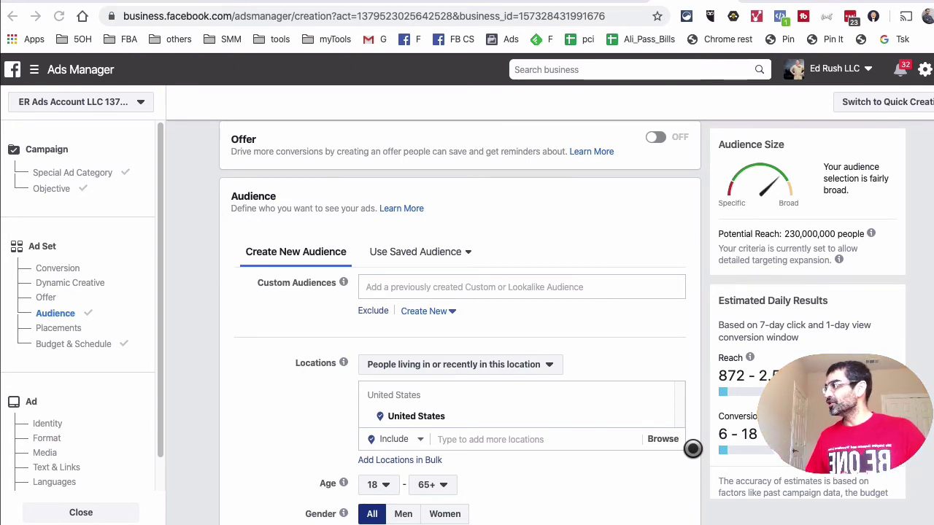
pyautogui.click(423, 285)
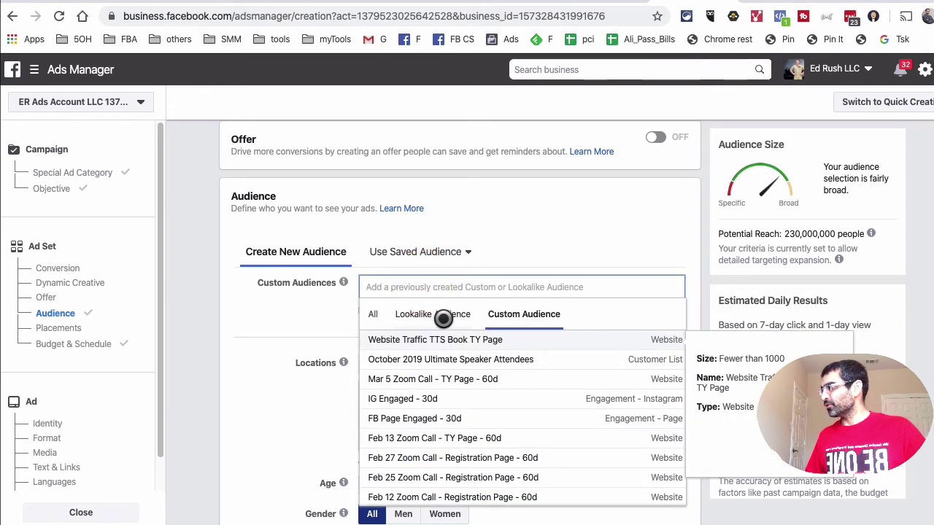
pyautogui.scroll(-5, 542, 409)
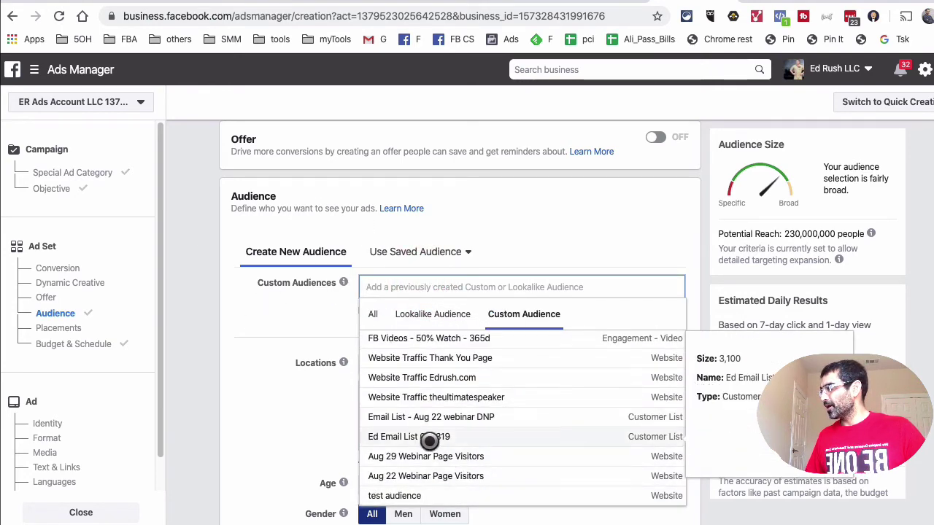
pyautogui.click(420, 437)
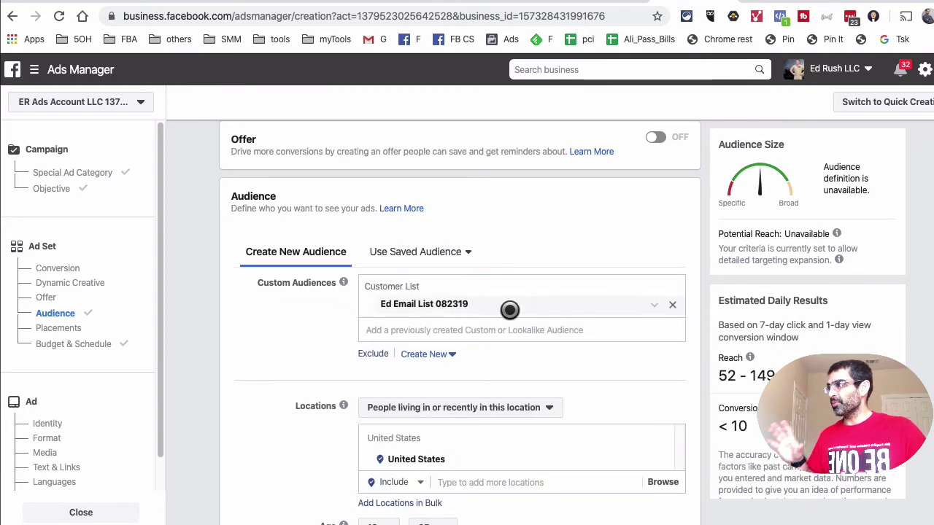
pyautogui.click(672, 304)
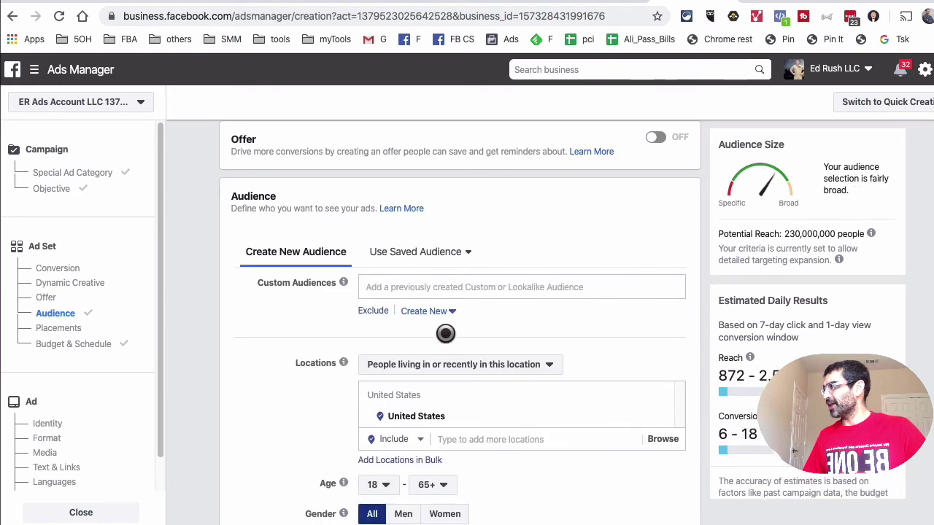
# Exclude the "Email List 082319" customer list from the ad set's audience
pyautogui.click(375, 311)
pyautogui.click(567, 348)
pyautogui.write('ed')
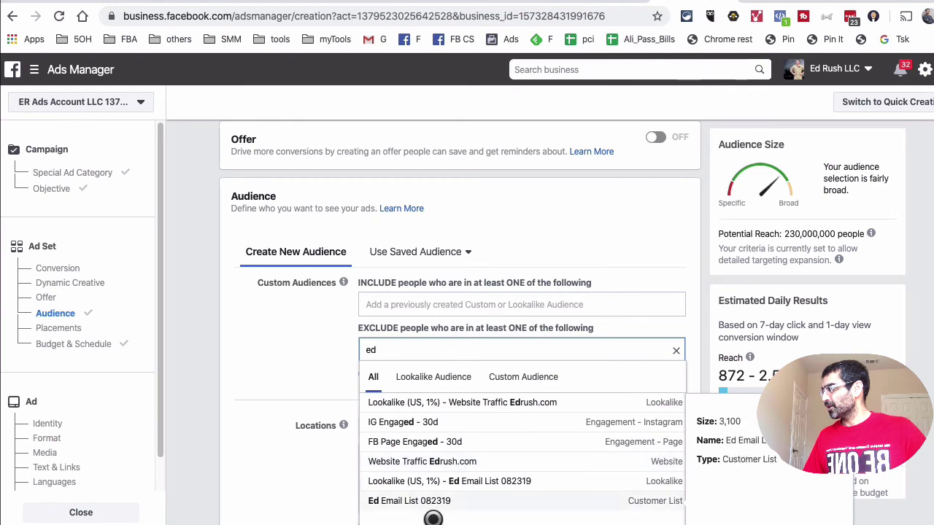
pyautogui.click(396, 501)
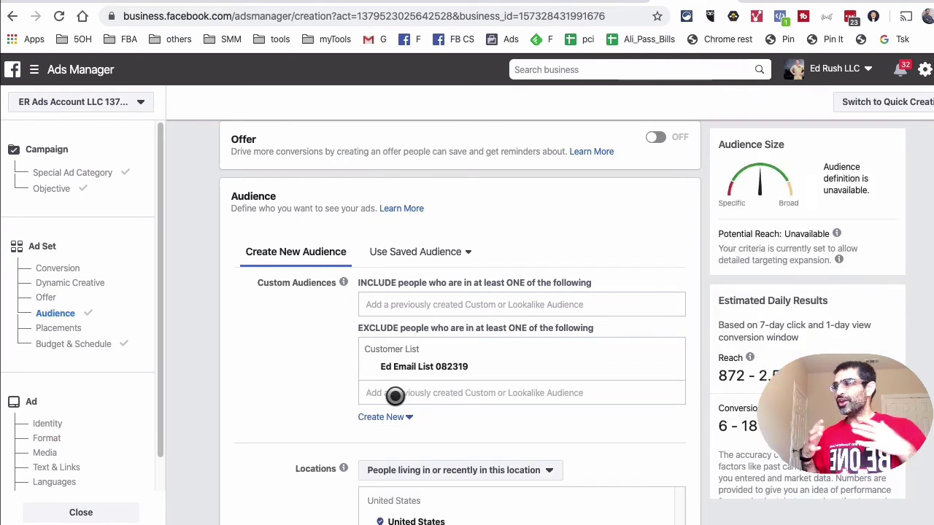